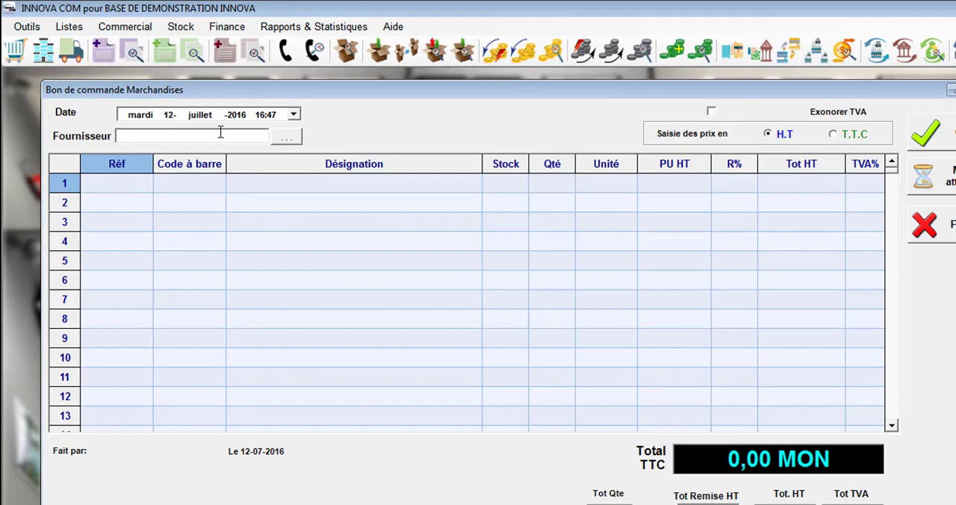
Step: Set the order's supplier to GENERAL COMPUTER SERVICE, finding it in the supplier list by its tax identification number
key("Return")
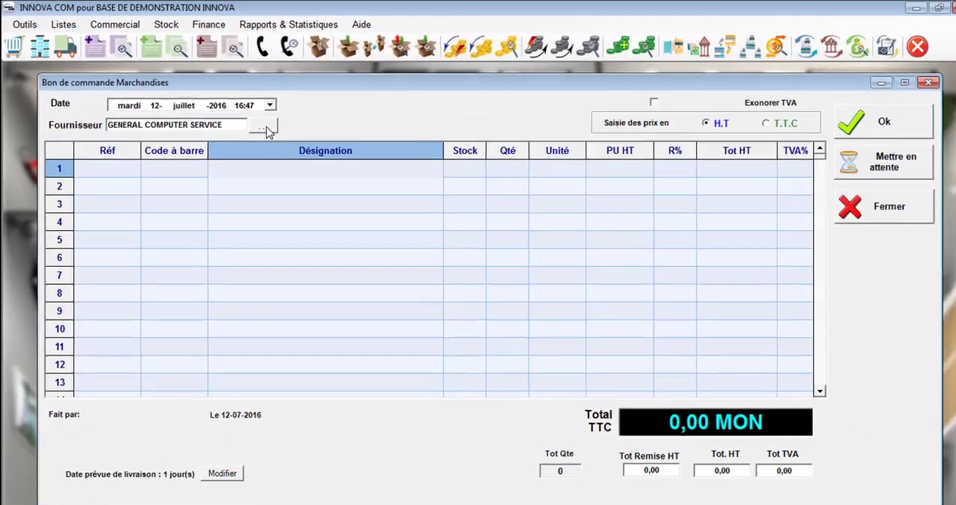
left_click(418, 199)
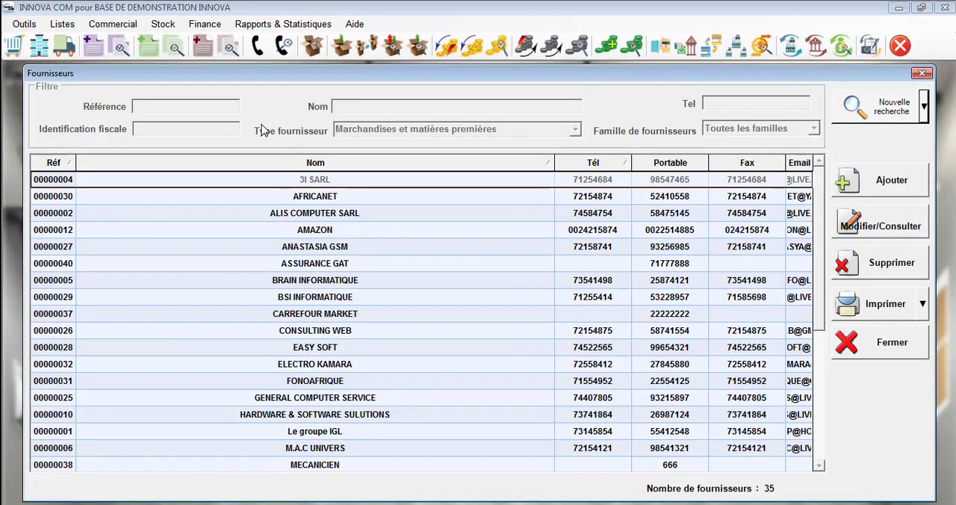
left_click(852, 114)
left_click(144, 127)
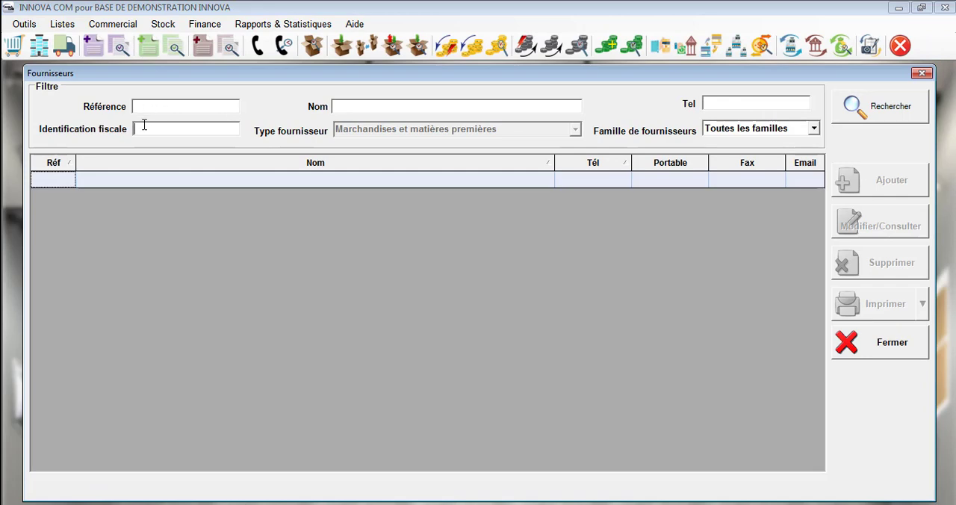
key("Return")
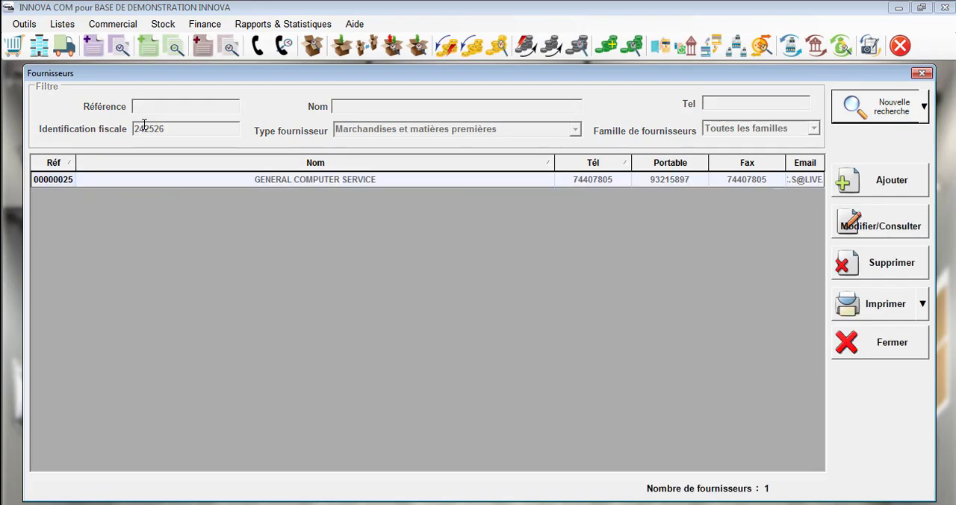
double_click(177, 184)
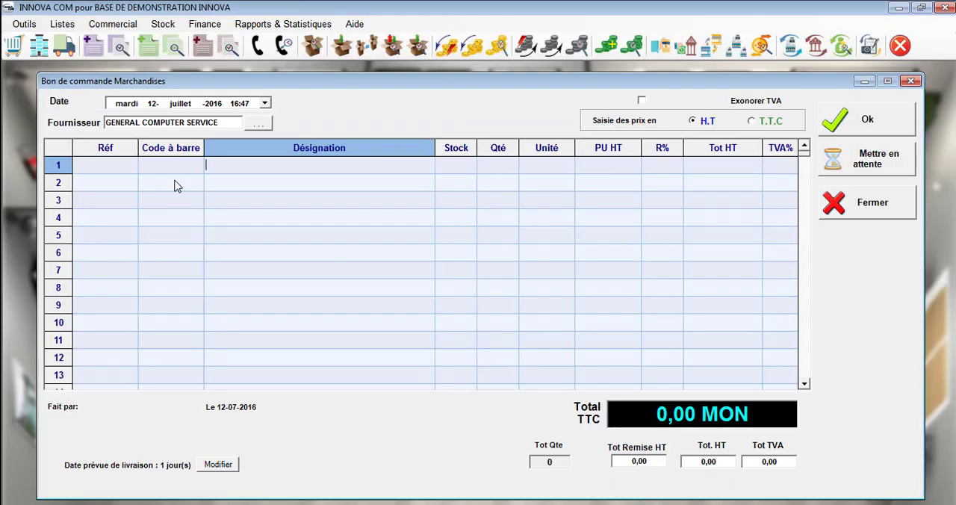
Step: Add Ordinateur Portable Dell Inspiron N by designation as the first order line, with quantity 2
type("ordi")
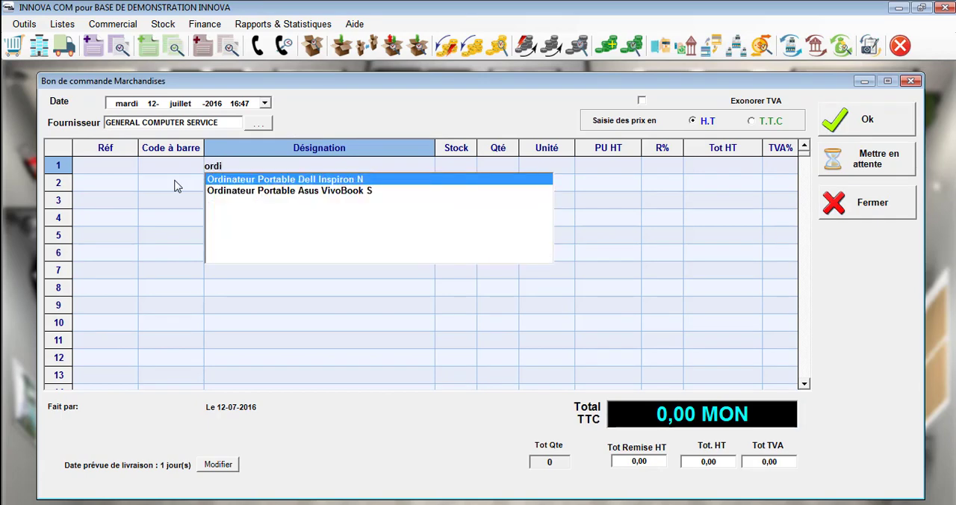
key("Return")
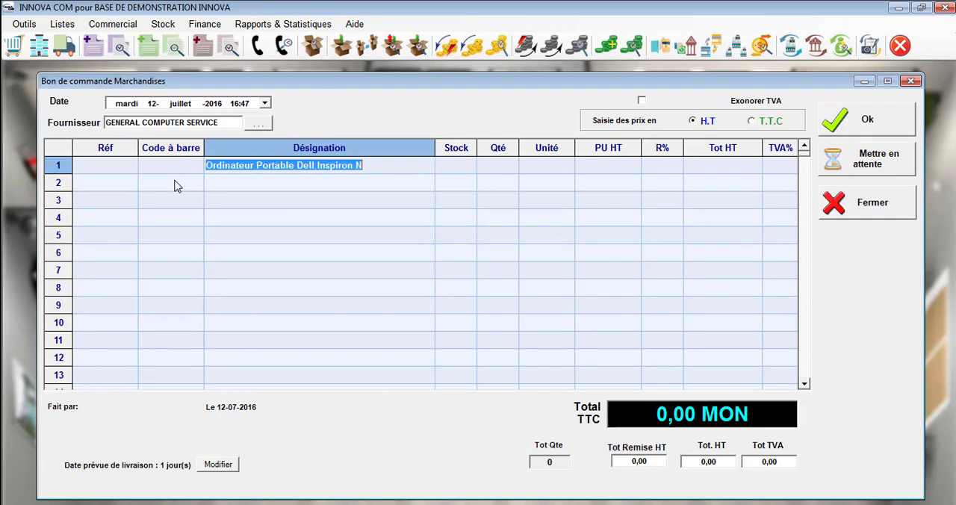
key("Return")
type("2")
key("Return")
key("Return")
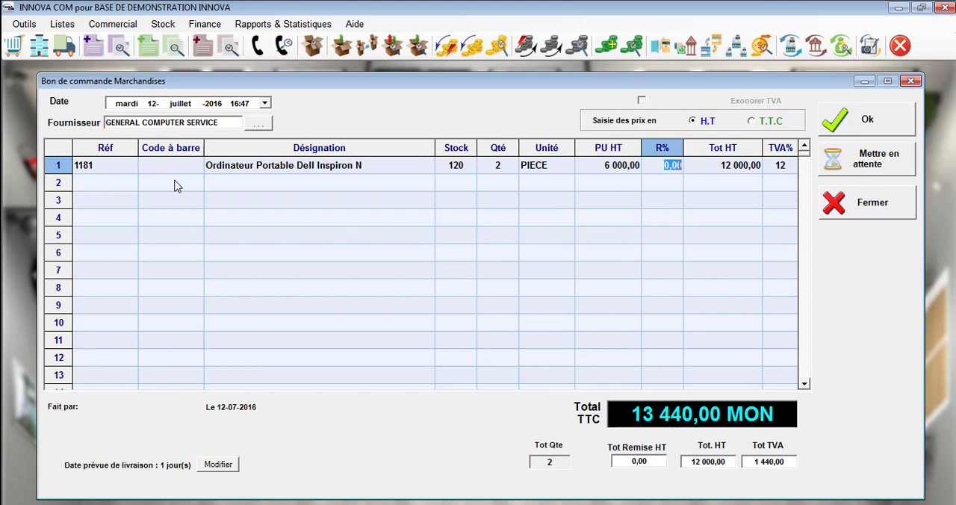
key("Return")
Step: Add the item with reference 1023 as the second order line, with quantity 3
type("1023")
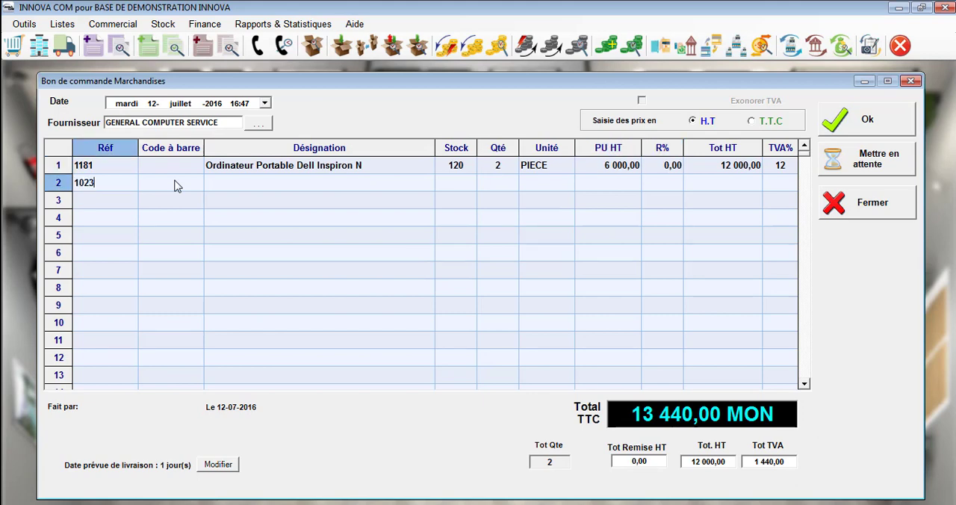
key("Return")
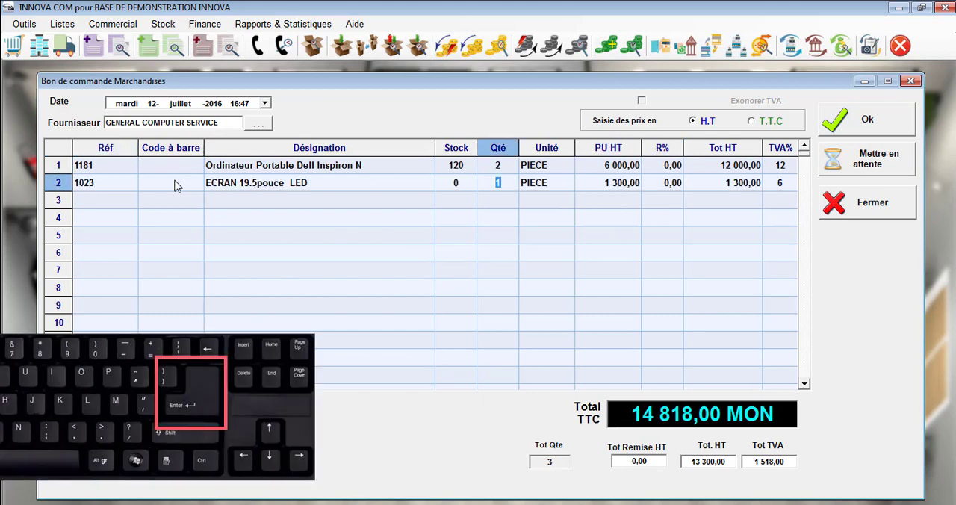
type("3")
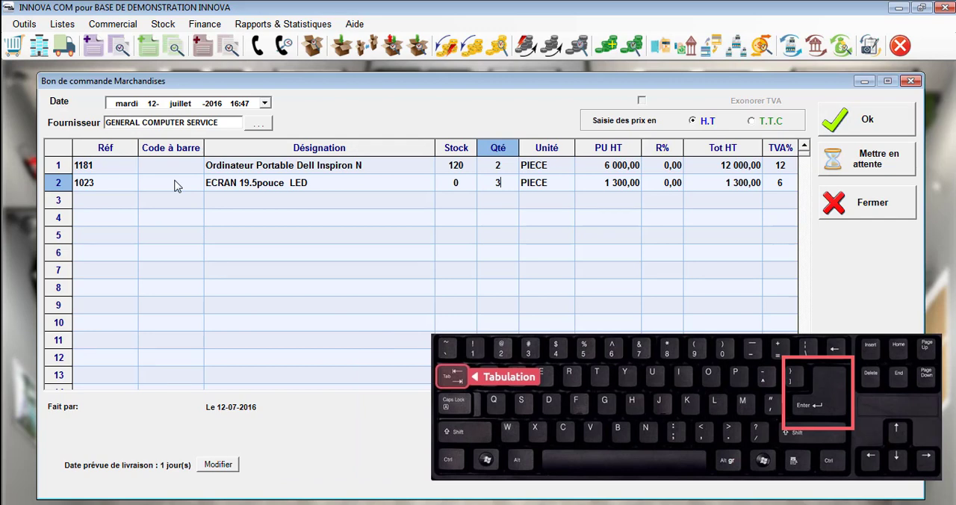
key("Tab")
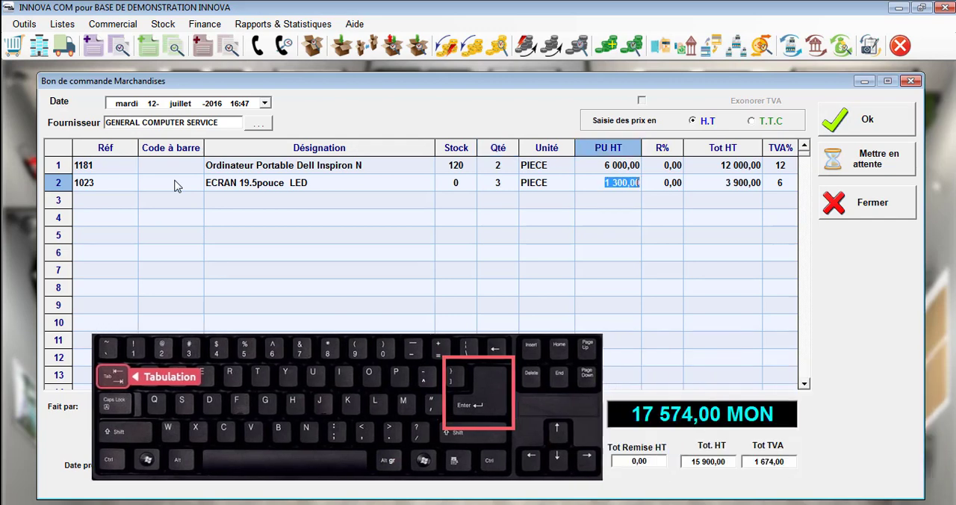
key("Tab")
key("Return")
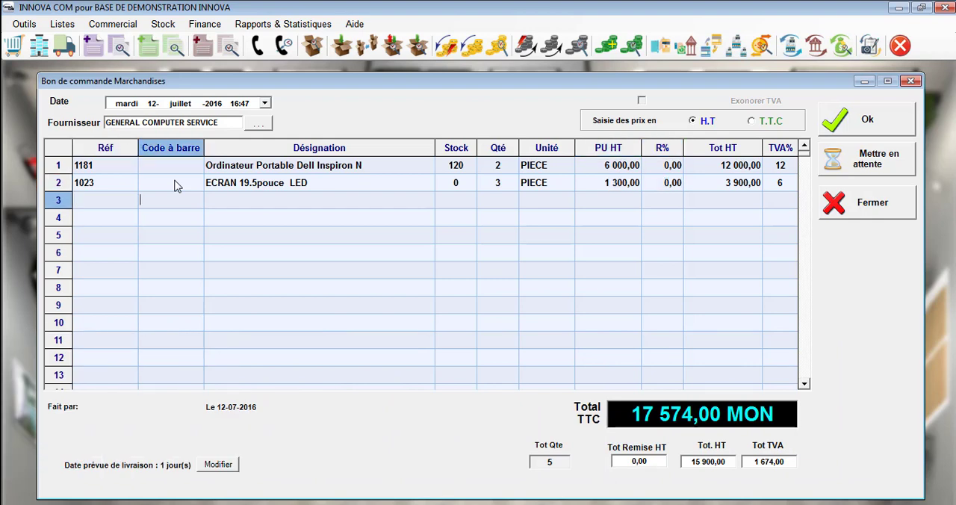
type("6152315120021")
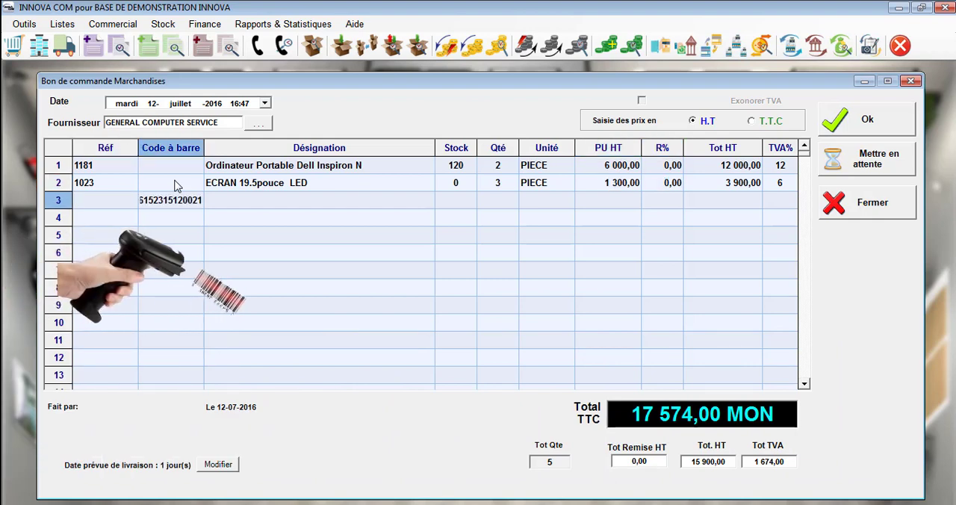
key("Return")
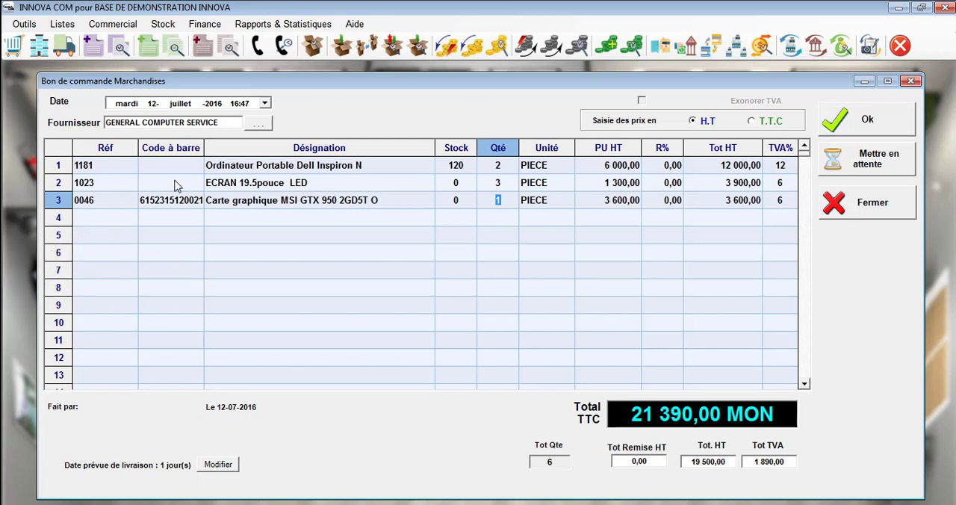
type("2")
Step: Add IPHONE 6S PLUS 128 GO from the SMARTPHONE subfamily through the search by family, with quantity 2
right_click(248, 216)
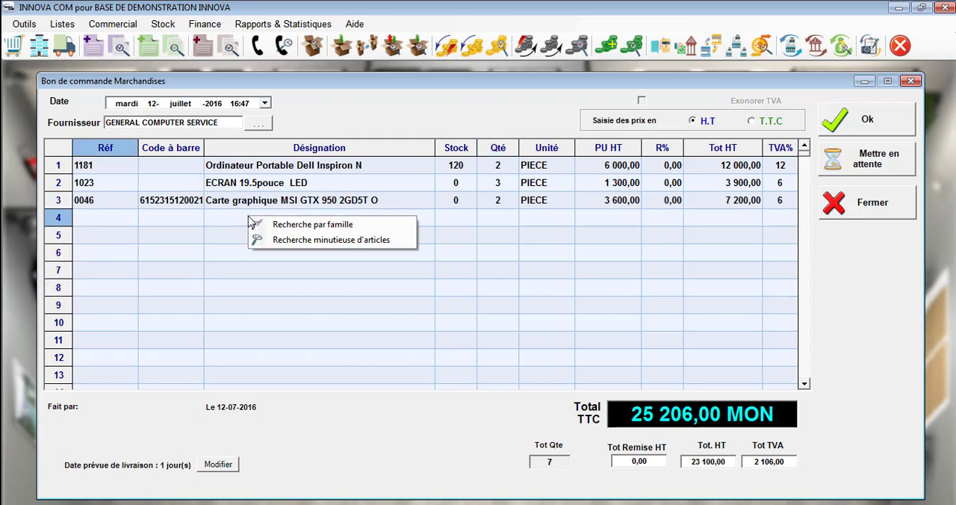
left_click(292, 226)
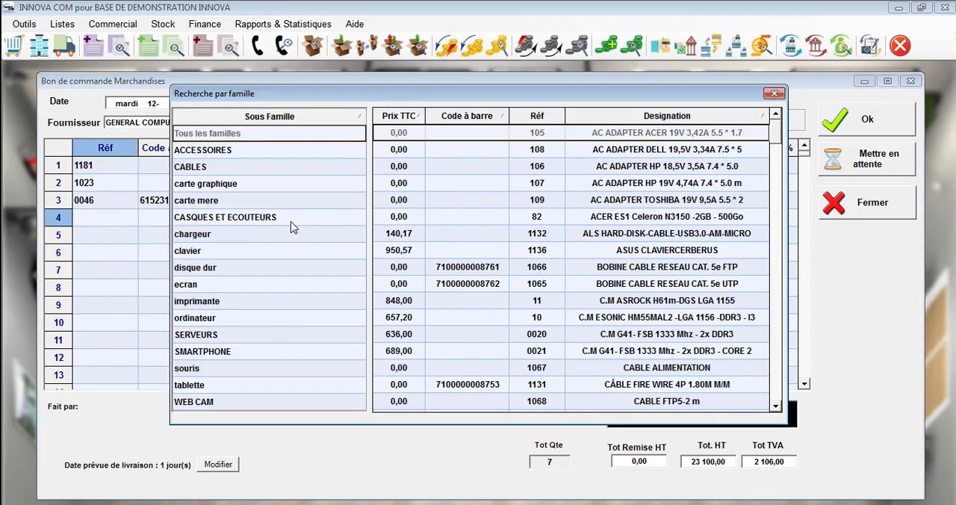
left_click(250, 352)
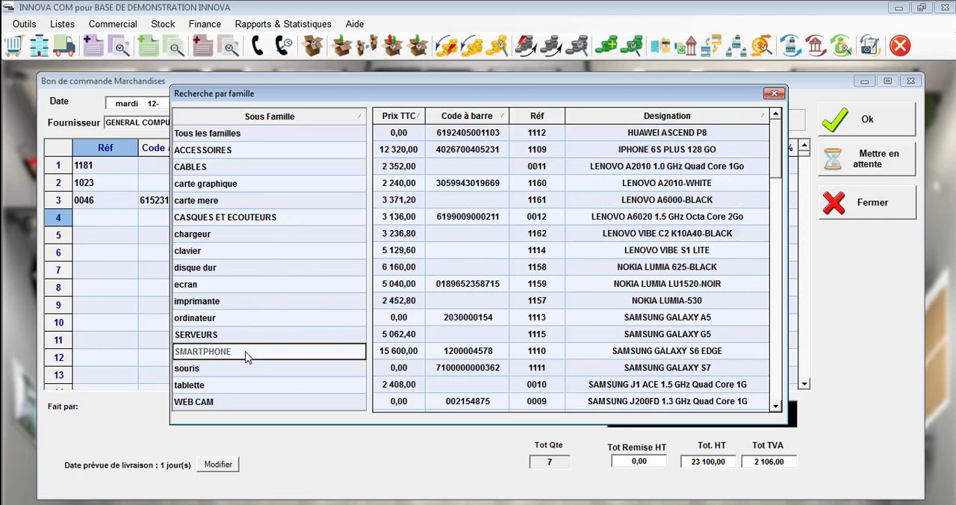
double_click(653, 148)
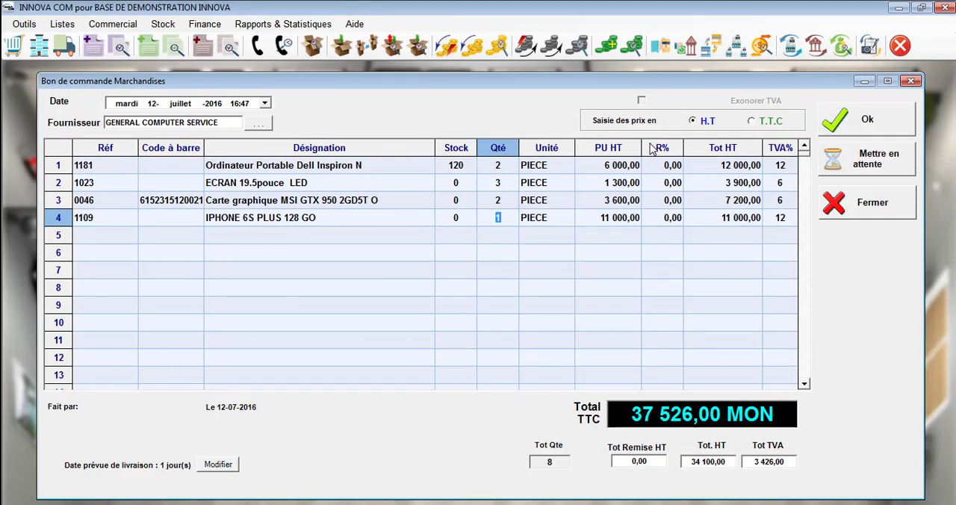
type("2")
Step: Add C.M G41- FSB 1333 Mhz - 2x DDR3 through the detailed article search filtered on subfamily carte mere, with quantity 2
right_click(304, 238)
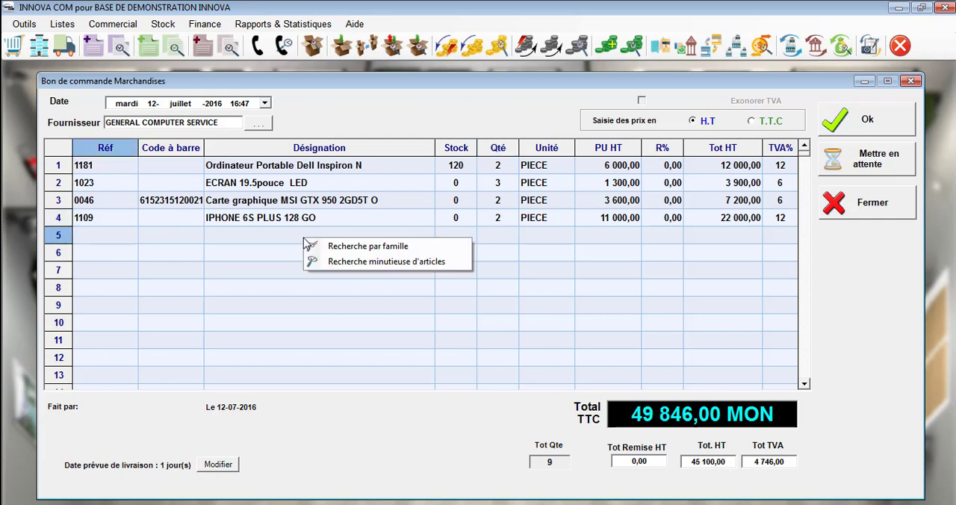
left_click(349, 262)
left_click(828, 52)
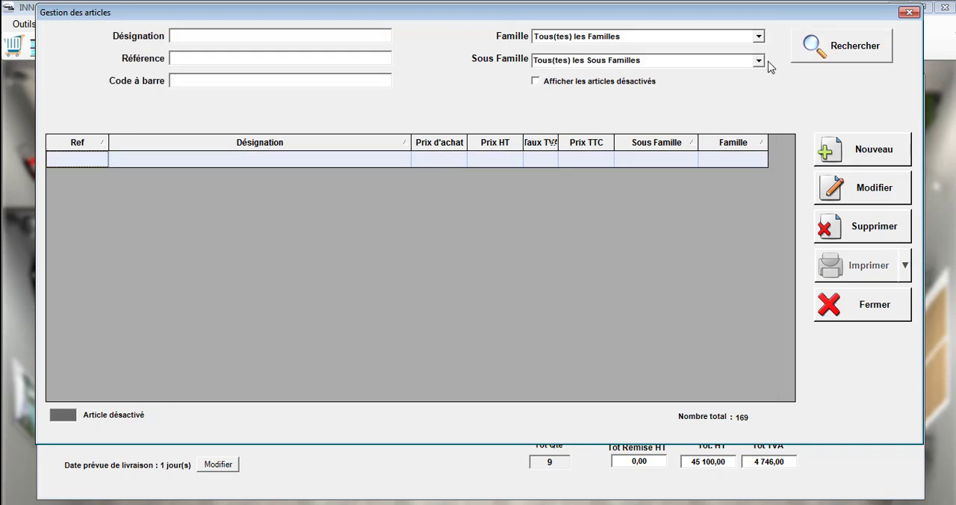
left_click(759, 61)
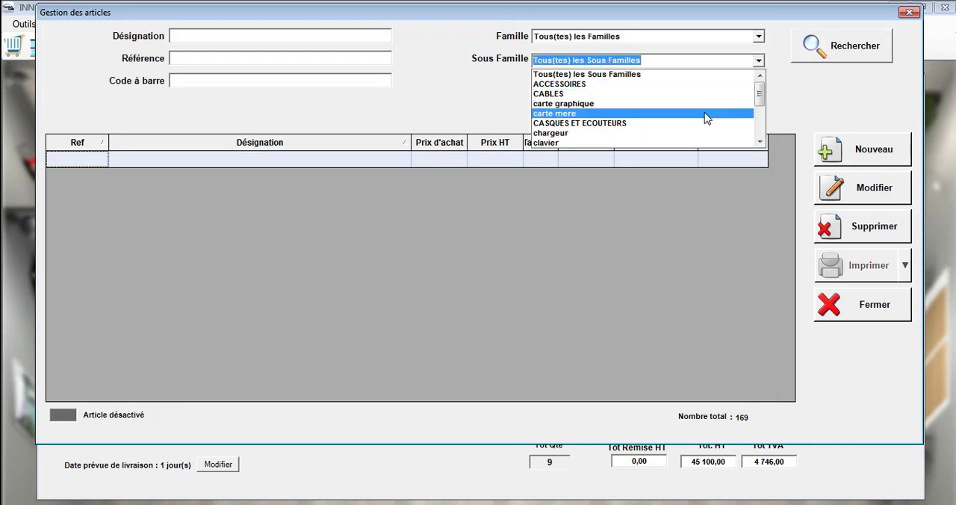
left_click(706, 114)
left_click(849, 63)
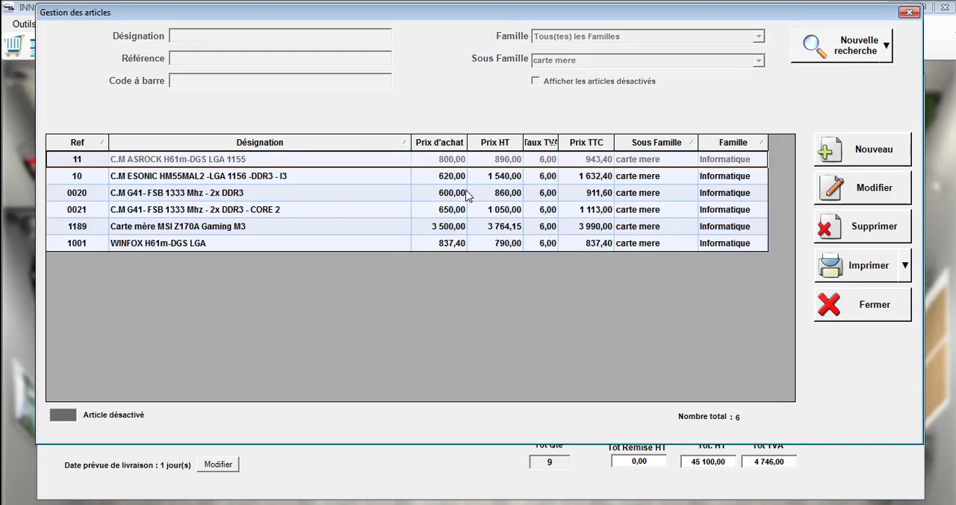
double_click(467, 192)
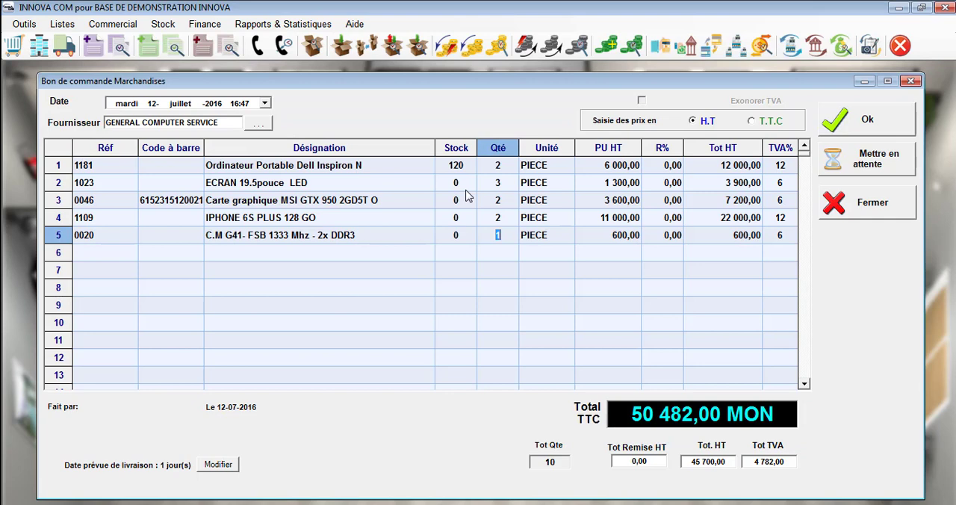
type("2")
key("Return")
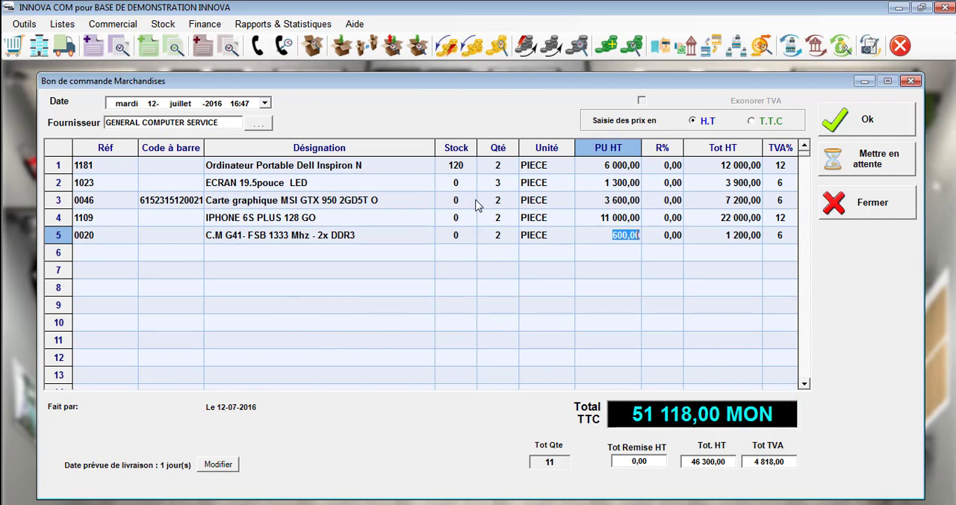
Step: Validate the purchase order and print one copy of it on the samsung ml 802 printer, closing the preview
left_click(850, 119)
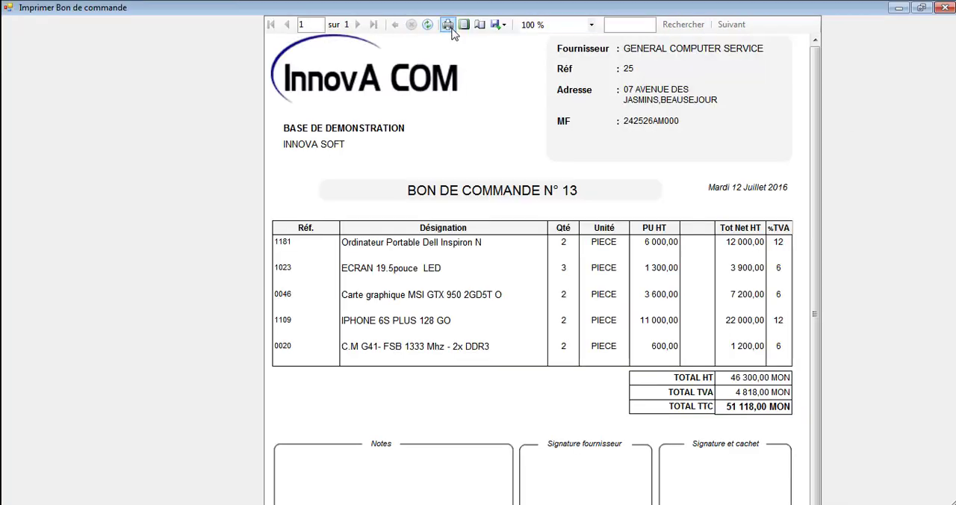
left_click(448, 26)
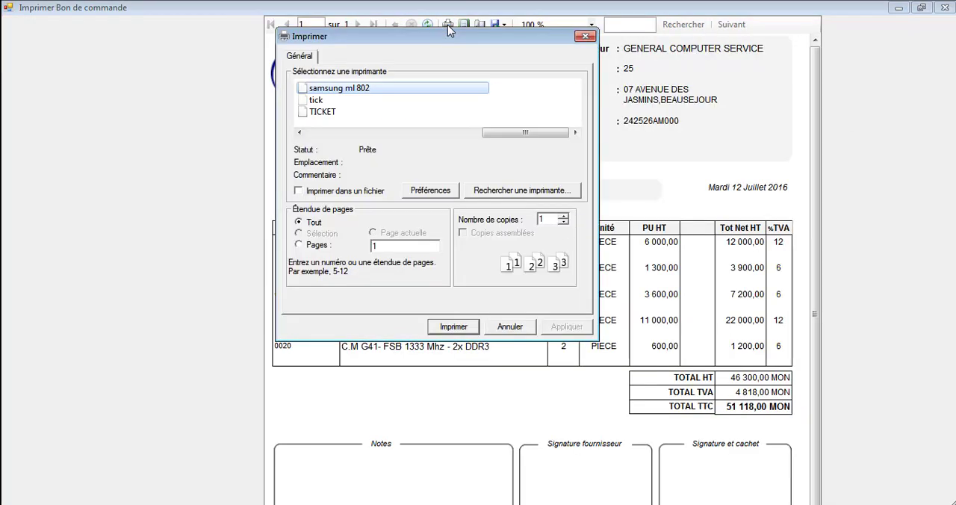
left_click(452, 327)
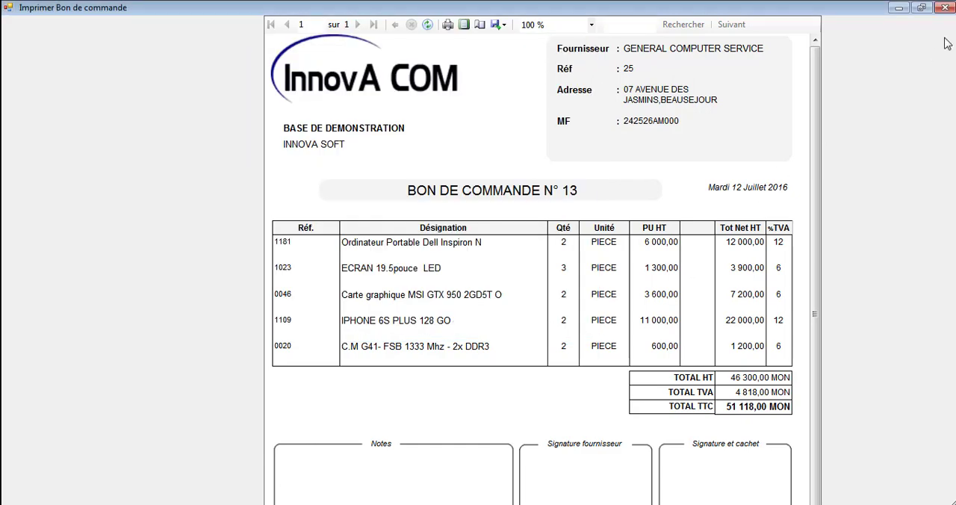
left_click(945, 7)
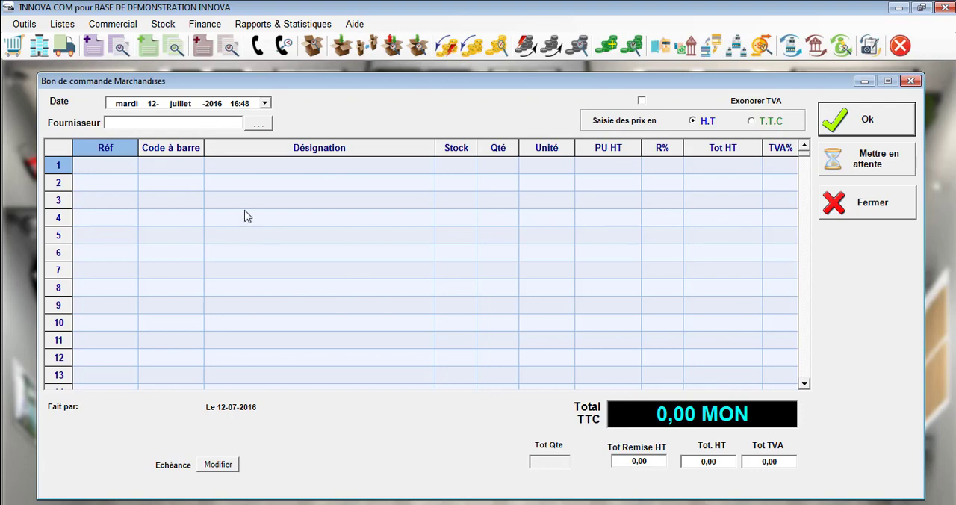
Step: Set the new order's supplier to GENERAL COMPUTER SERVICE and switch price entry to T.T.C
left_click(213, 124)
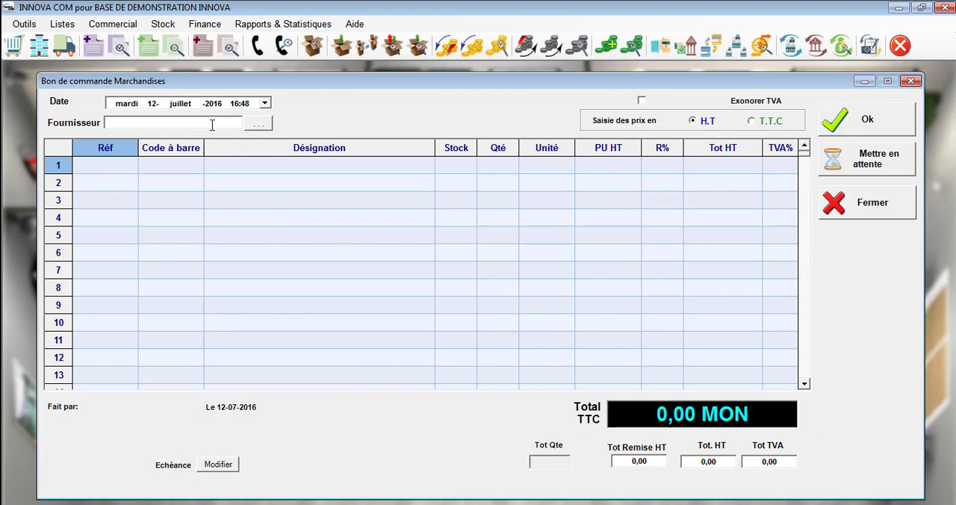
type("gen")
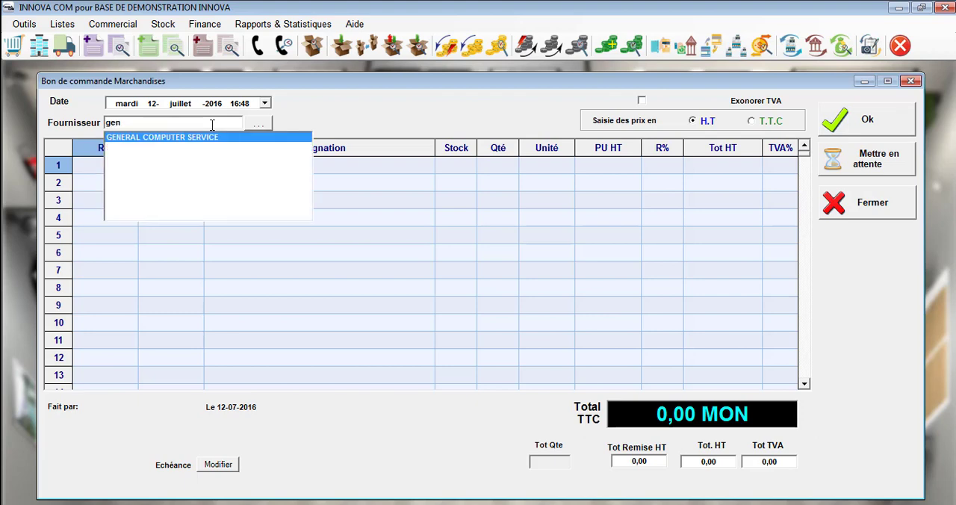
key("Return")
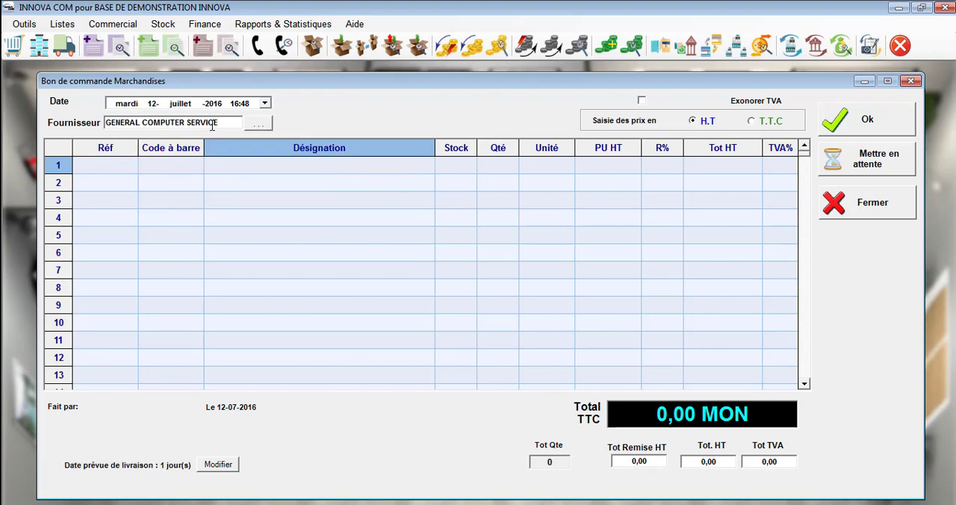
left_click(773, 124)
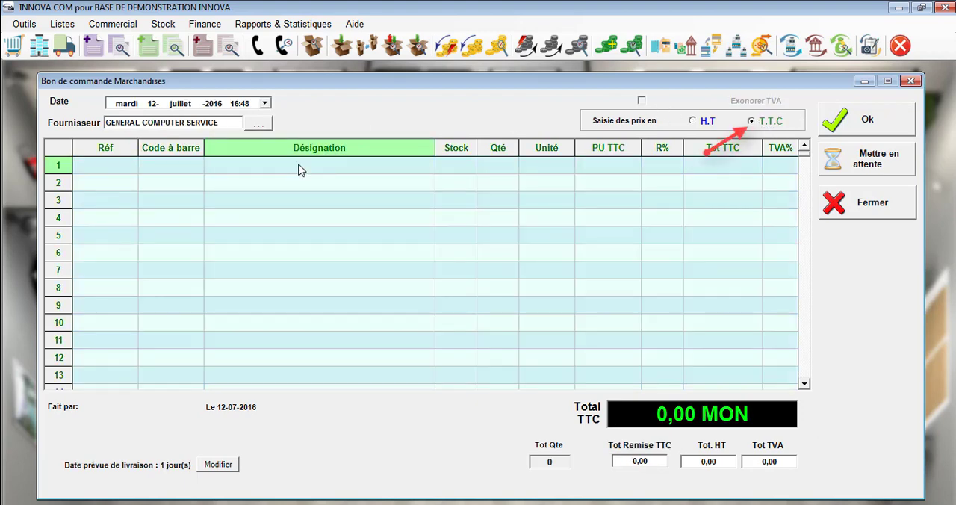
Step: Add Ordinateur Portable Dell Inspiron N by designation search, with quantity 1 and a tax-inclusive unit price of 6 900,00
type("ordi")
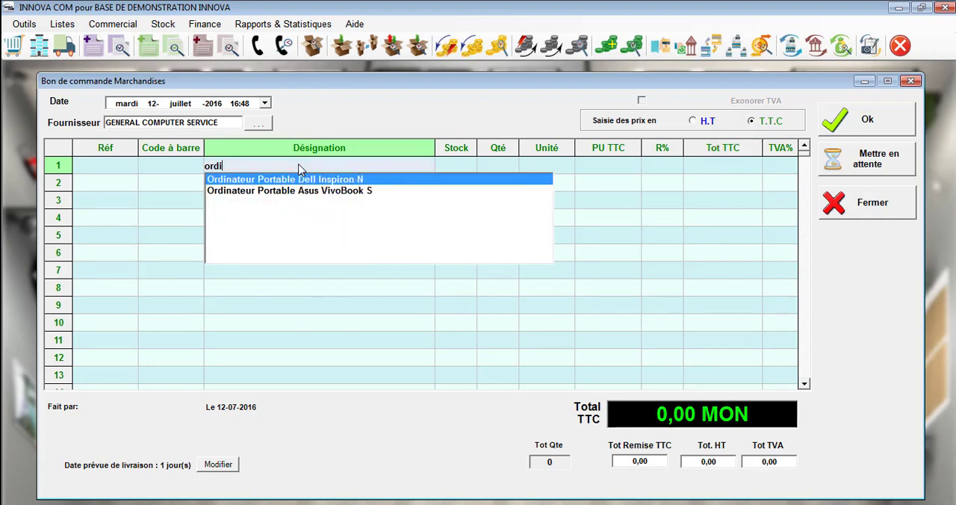
key("Return")
key("Return")
type("6900")
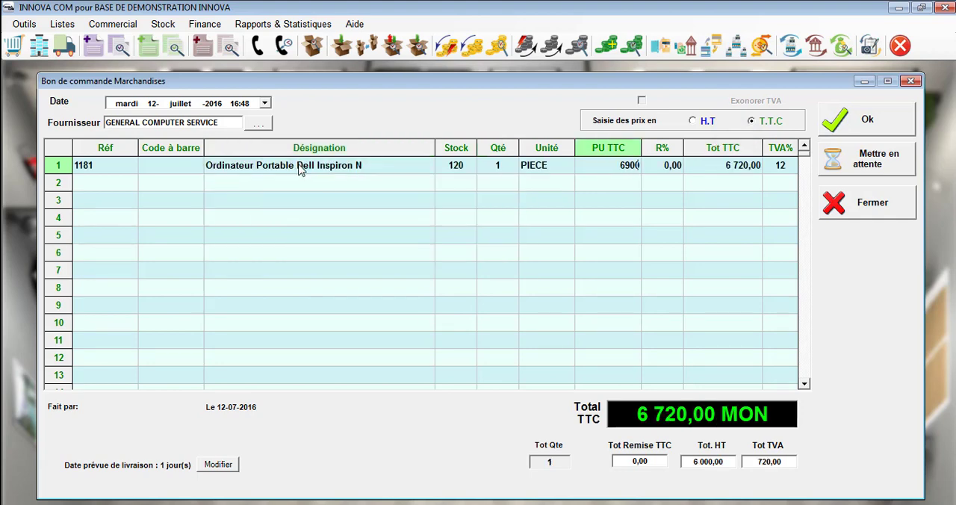
key("Return")
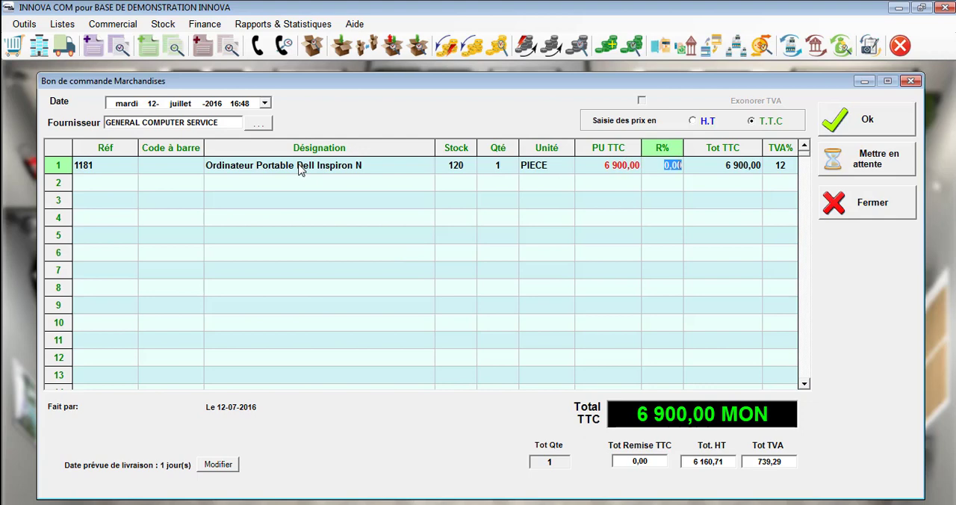
key("Return")
Step: Add the articles with references 1025 and 1023 on the next two order lines, keeping quantity 1
type("1025")
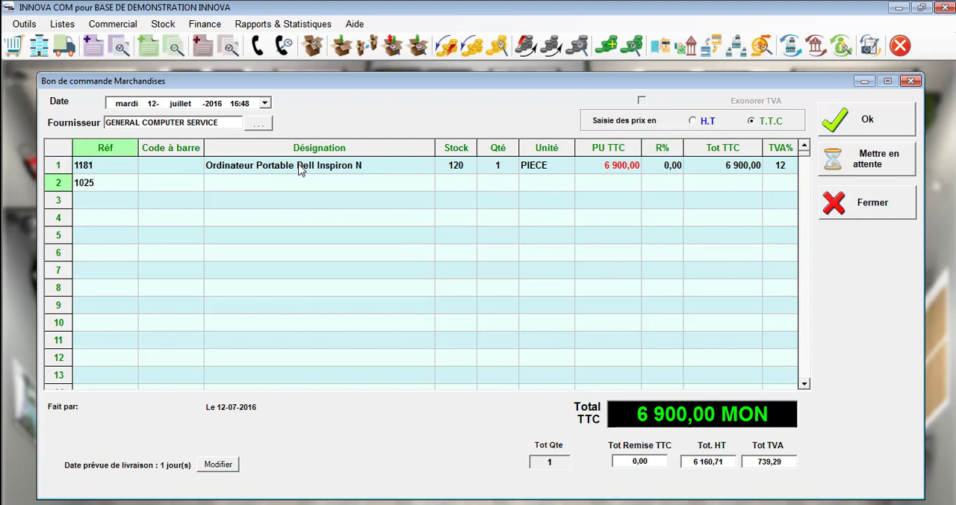
key("Return")
key("Return")
key("Return")
key("Return")
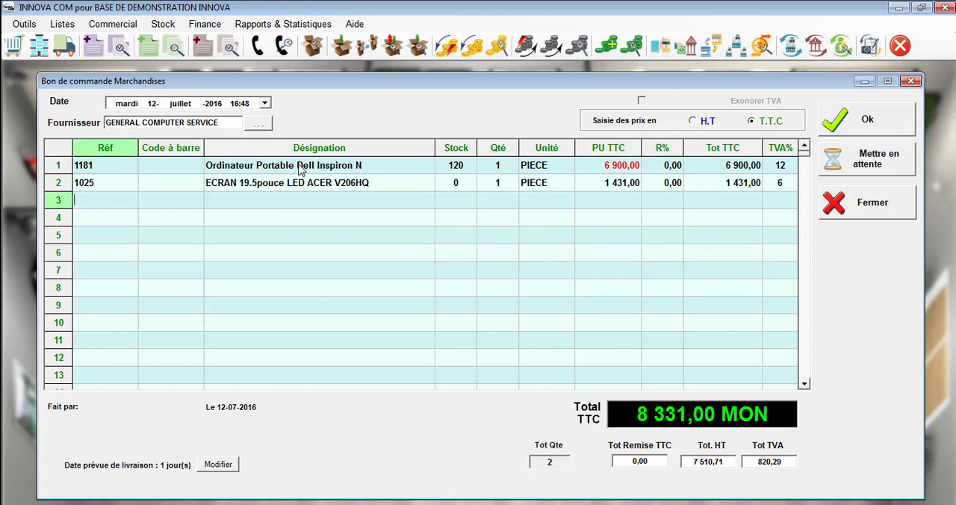
type("1023")
key("Return")
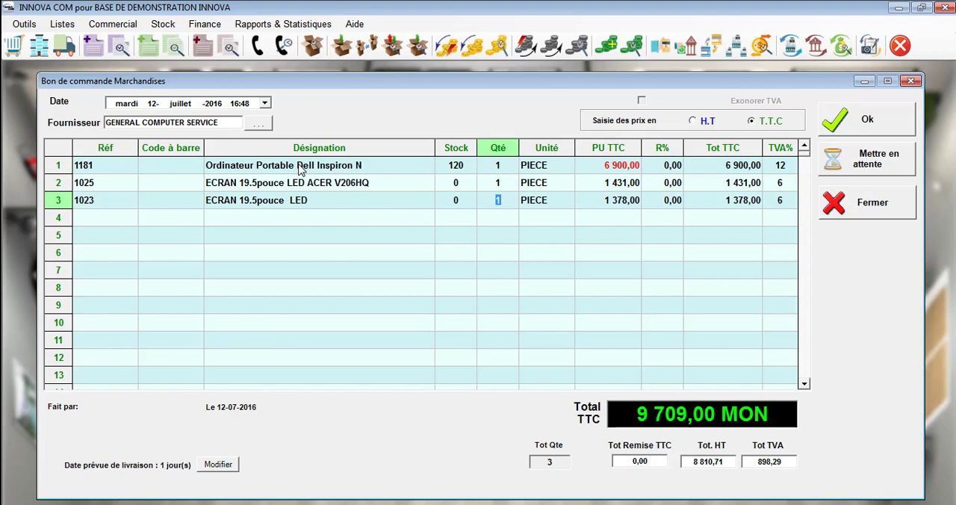
Step: Insert a line at row 2 for ECRAN 19.5pouce LED ACER V206HQ with quantity 2, and delete the duplicate line below it
right_click(66, 181)
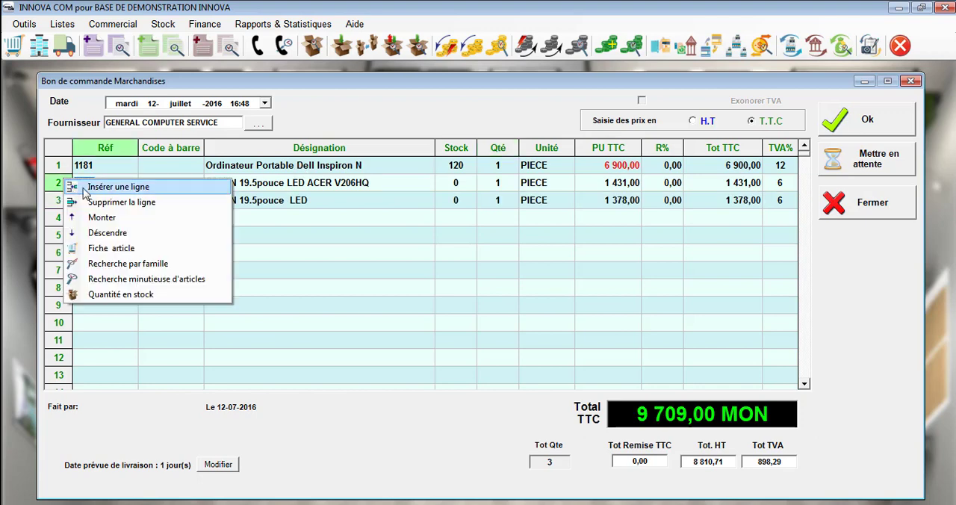
left_click(97, 187)
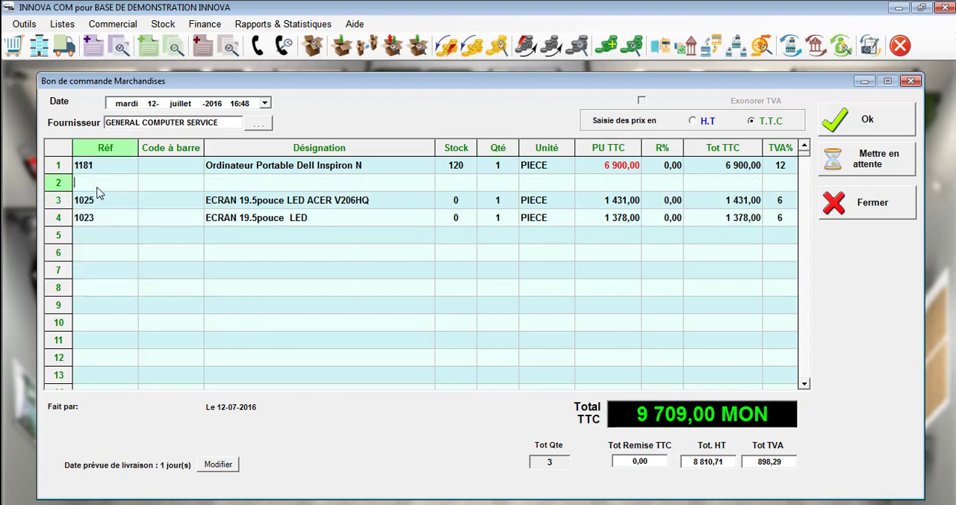
left_click(169, 186)
key("Return")
type("ecran")
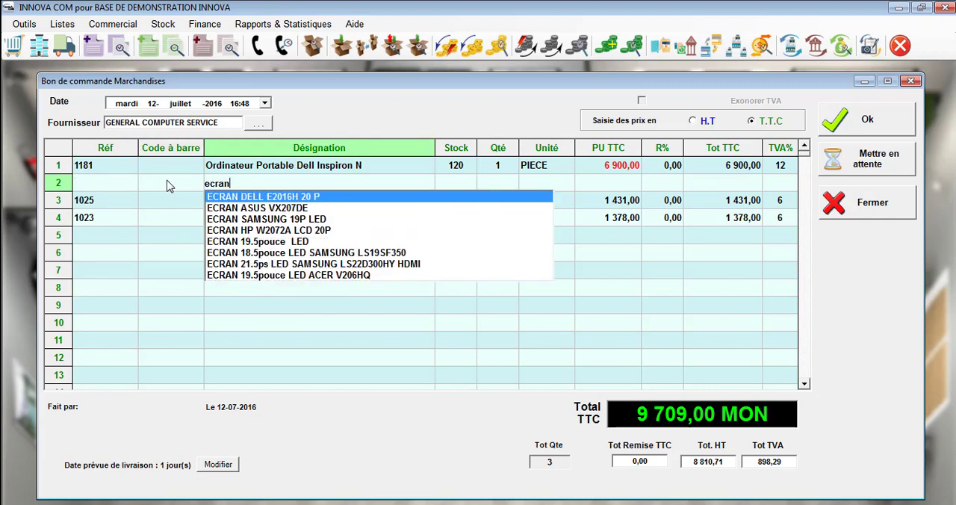
left_click(284, 275)
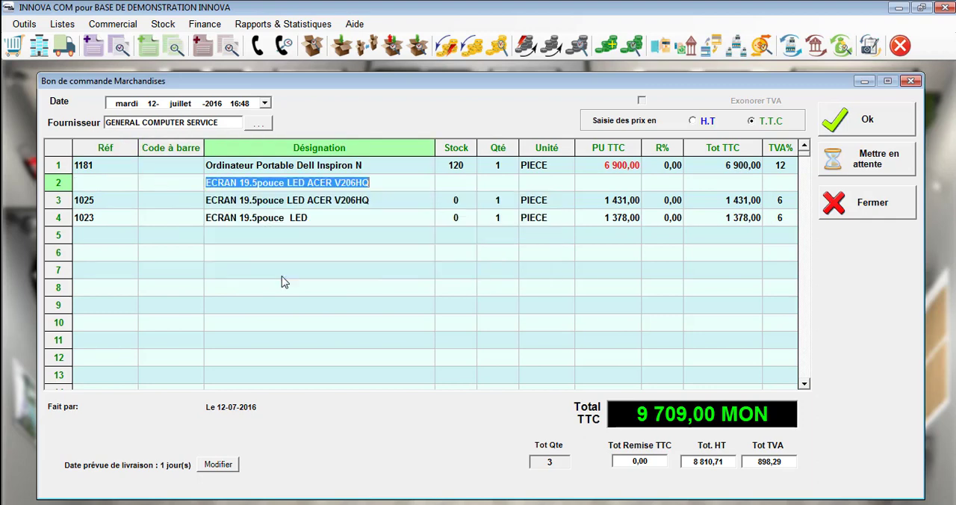
left_click(472, 187)
left_click(498, 187)
type("2")
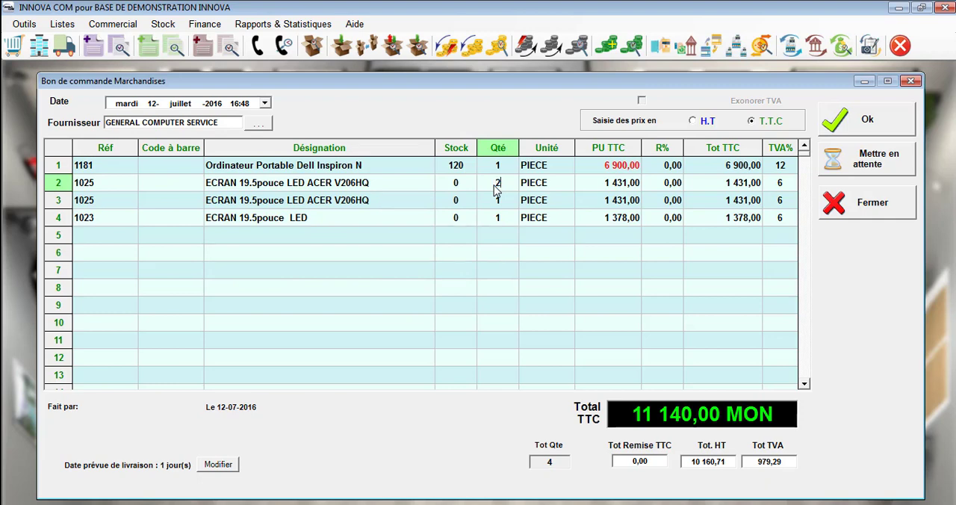
right_click(280, 208)
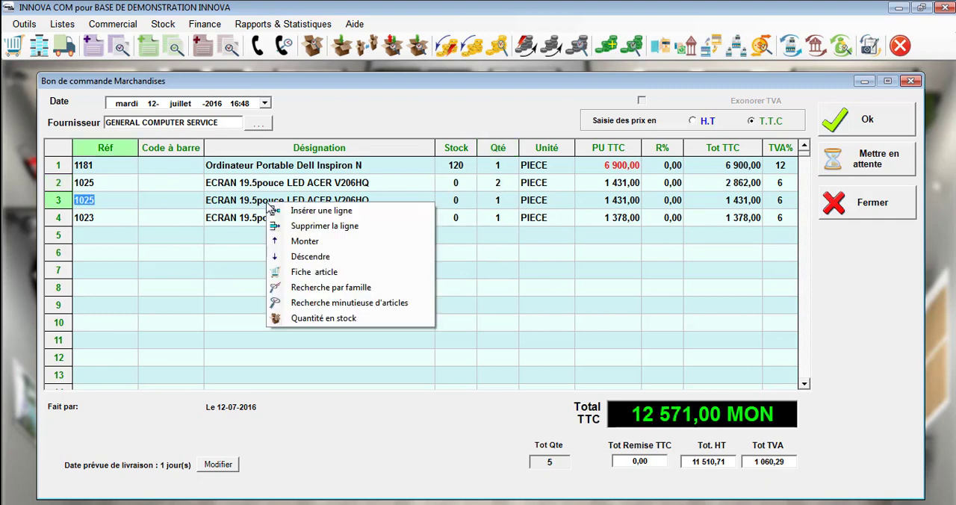
left_click(319, 227)
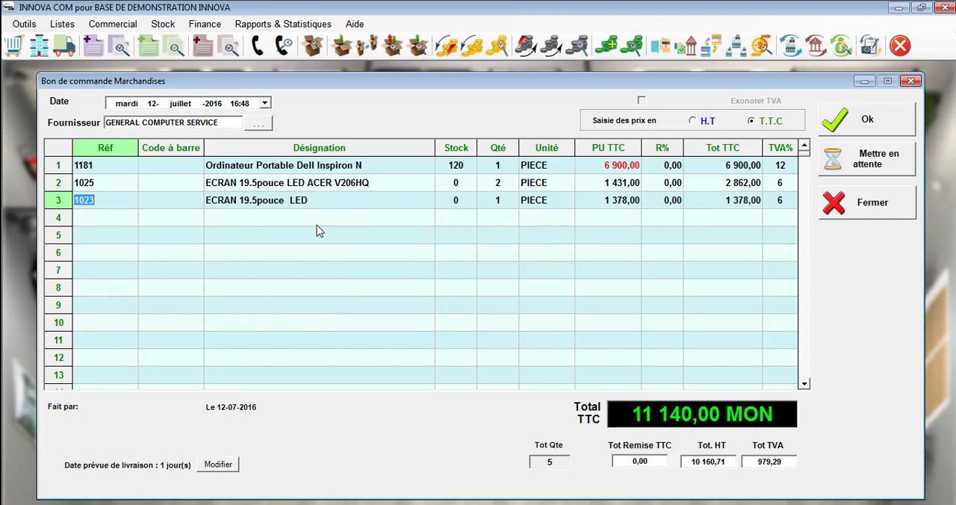
Step: Reorder the lines by moving ECRAN 19.5pouce LED up one row and Ordinateur Portable Dell Inspiron N down one row
right_click(231, 208)
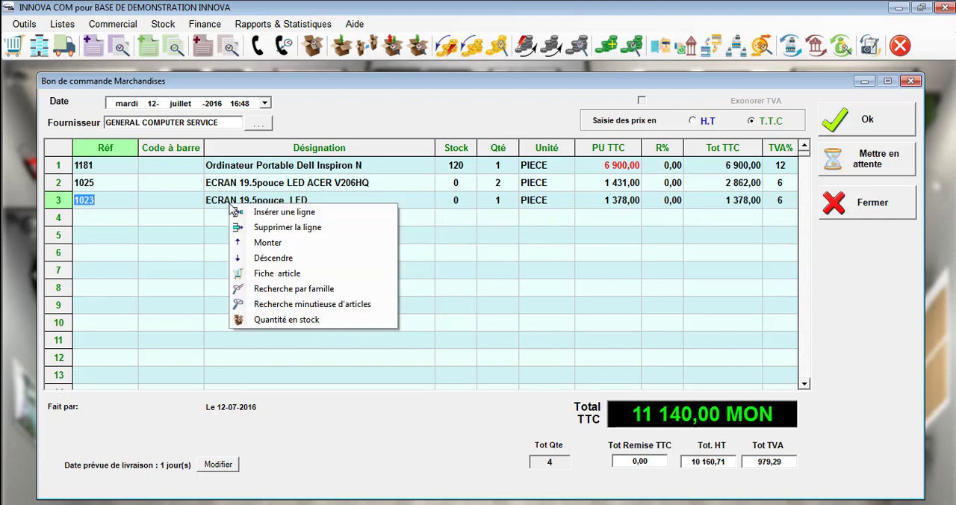
left_click(258, 244)
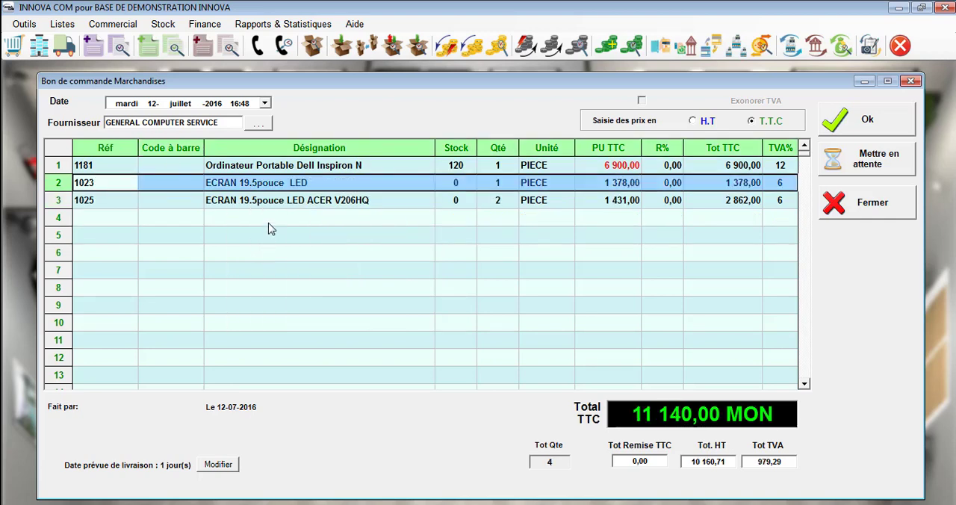
right_click(259, 166)
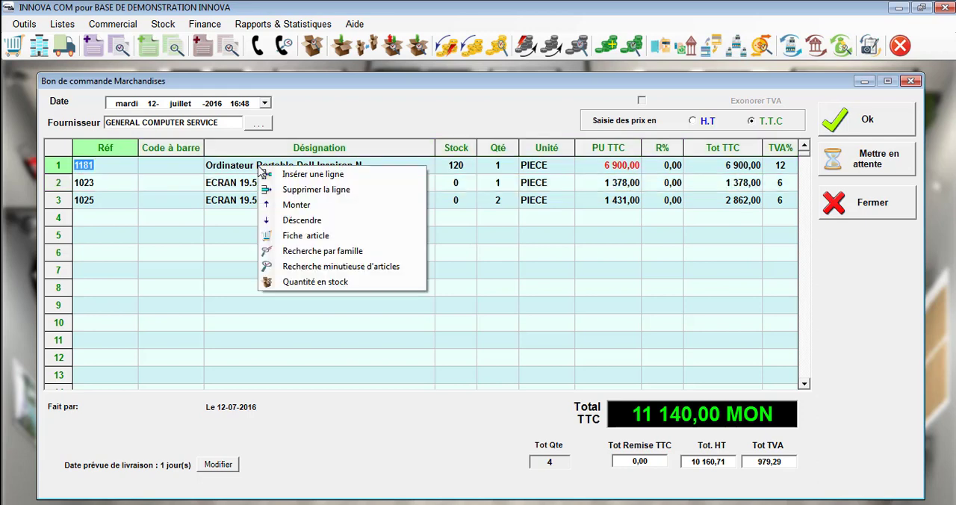
left_click(299, 221)
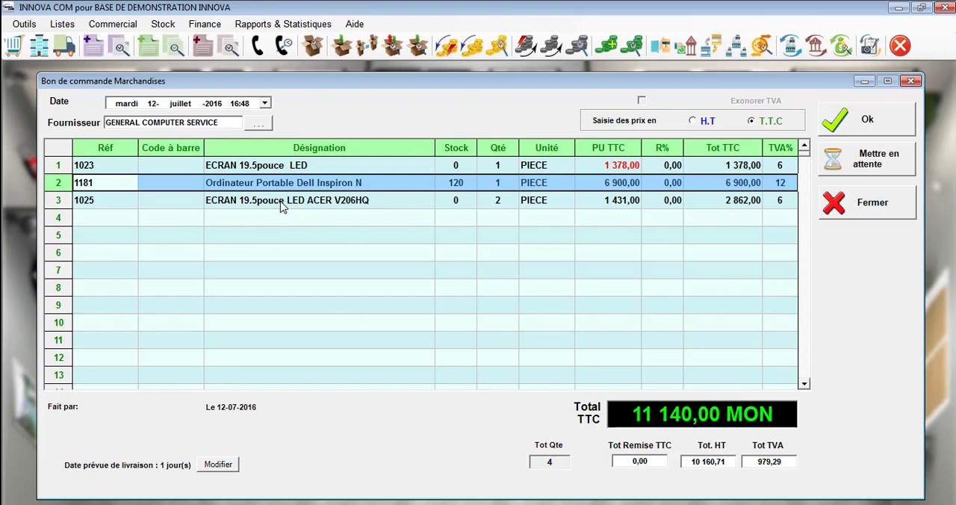
Step: Examine the designations and prices on the article card of ECRAN 19.5pouce LED ACER V206HQ, and close the card
right_click(282, 207)
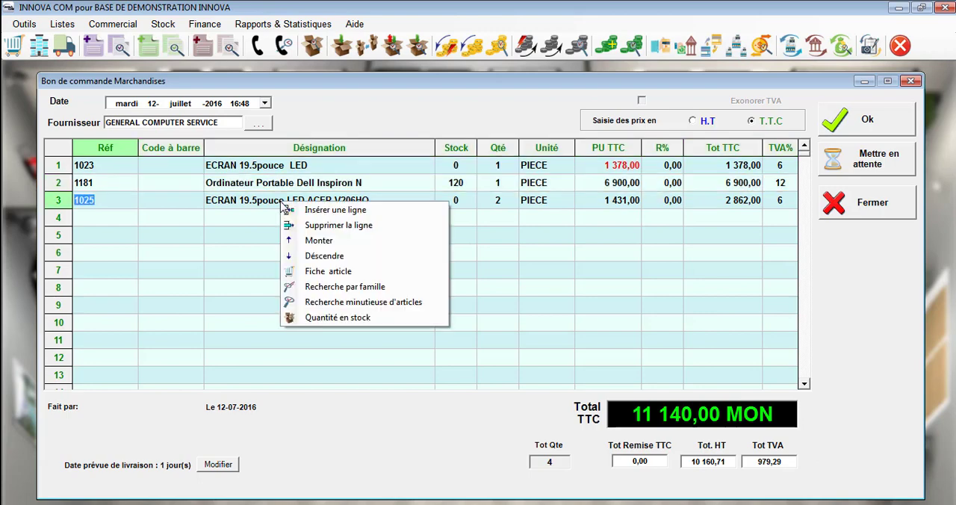
left_click(299, 271)
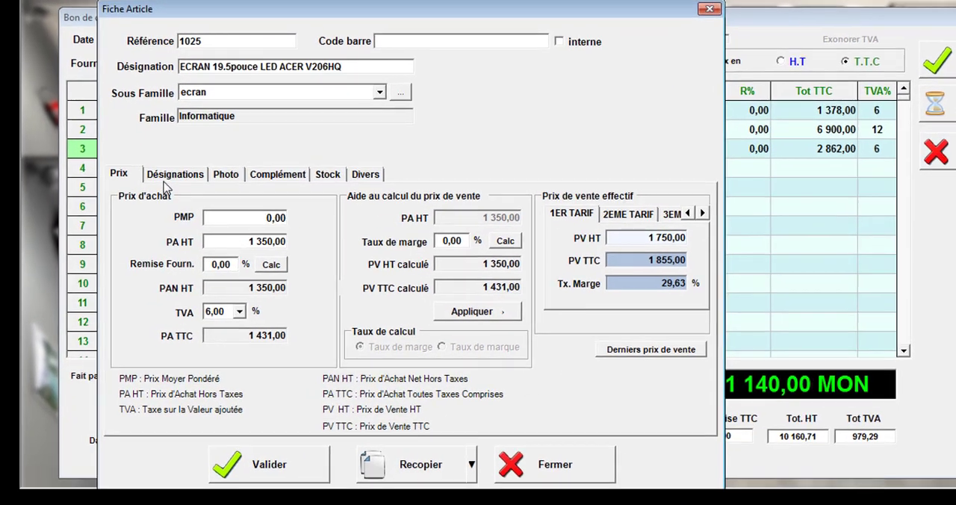
left_click(139, 215)
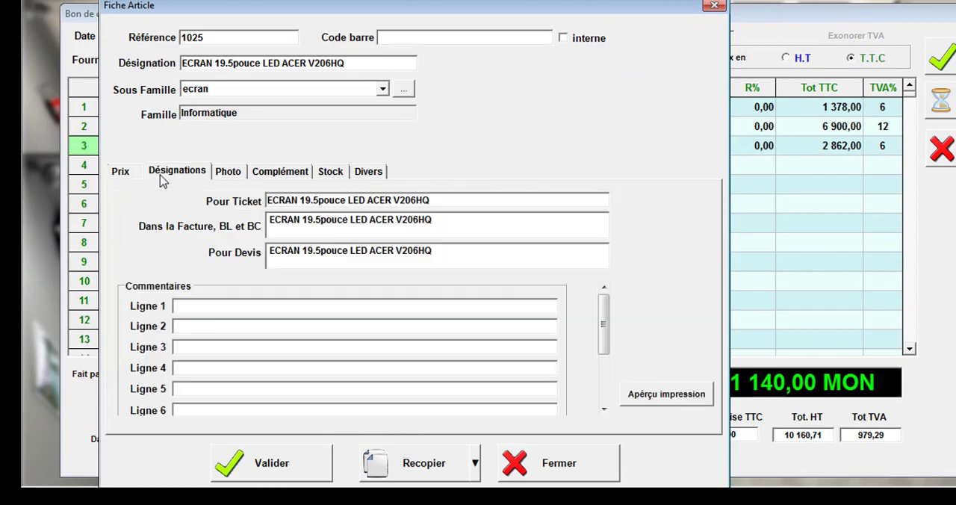
left_click(123, 173)
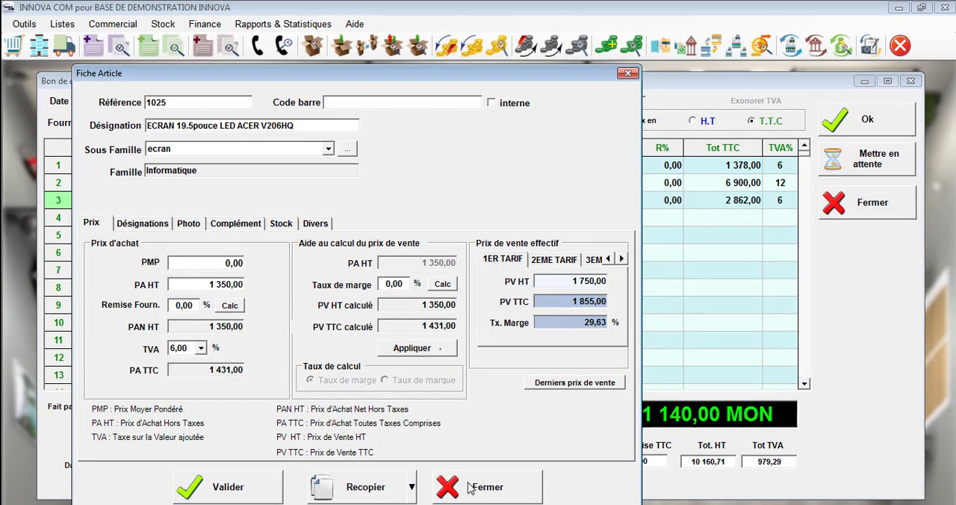
left_click(471, 487)
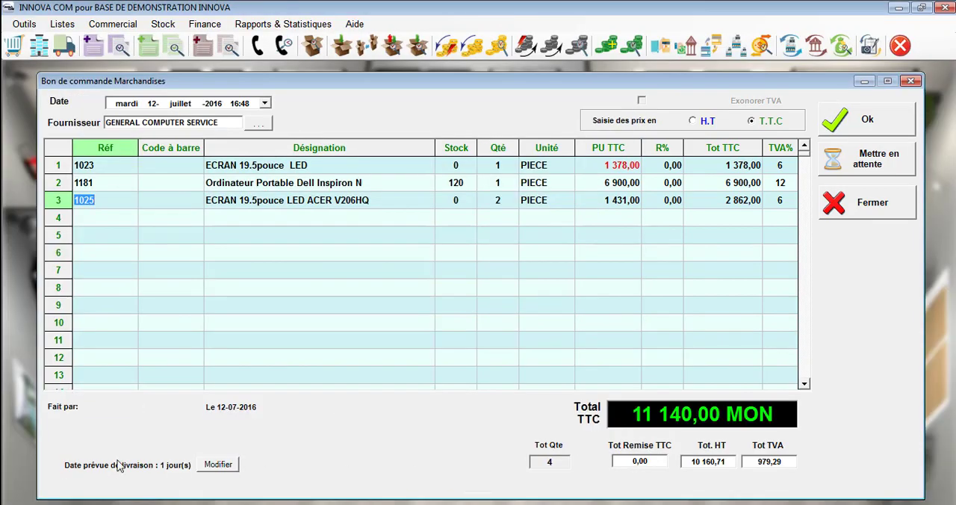
Step: Set the order's expected delivery period to 2 days
left_click(219, 466)
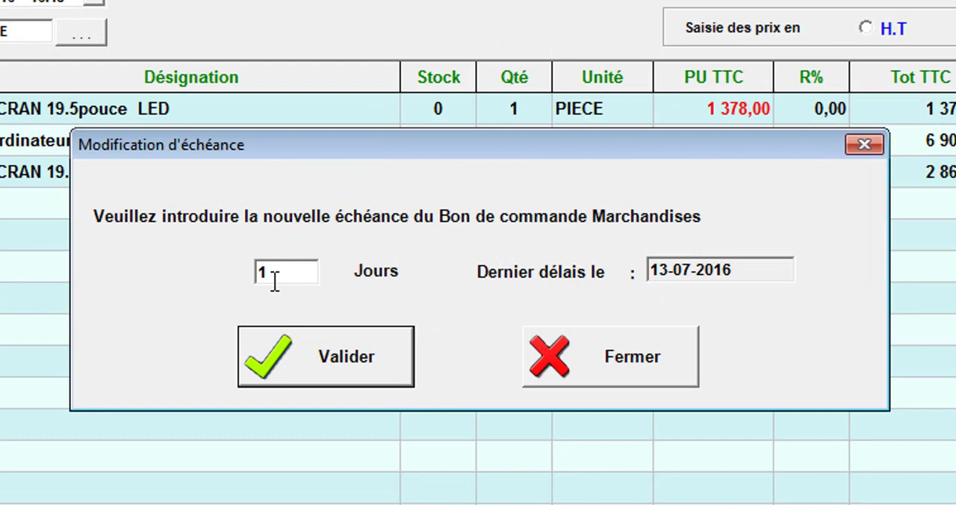
left_click_drag(275, 281, 222, 282)
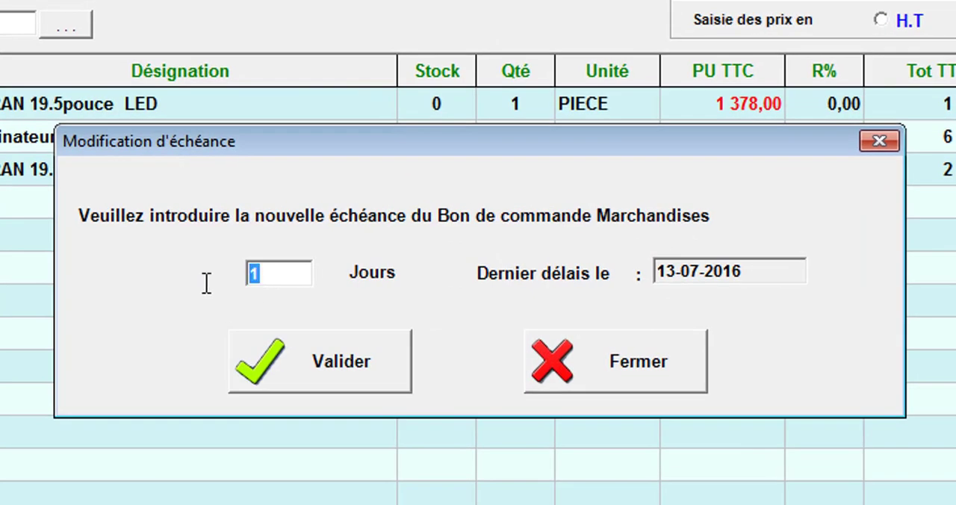
type("2")
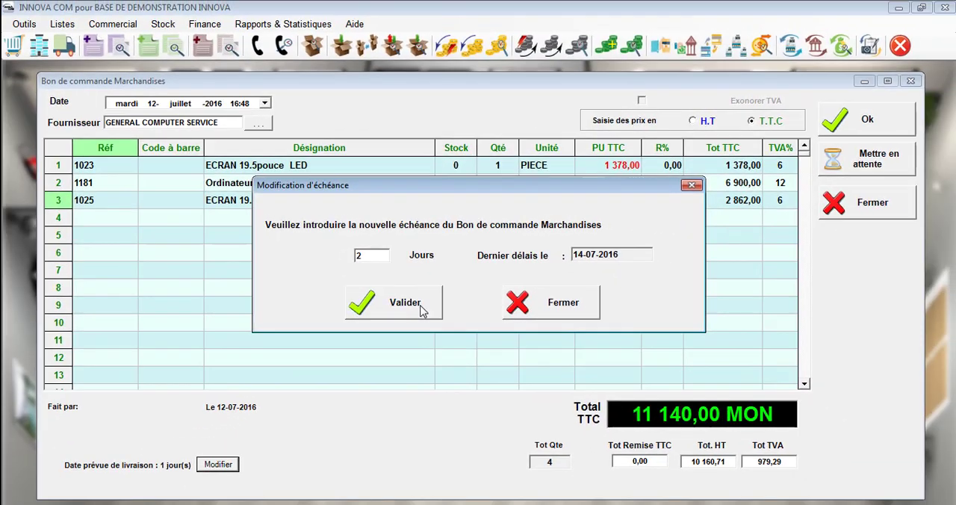
left_click(422, 307)
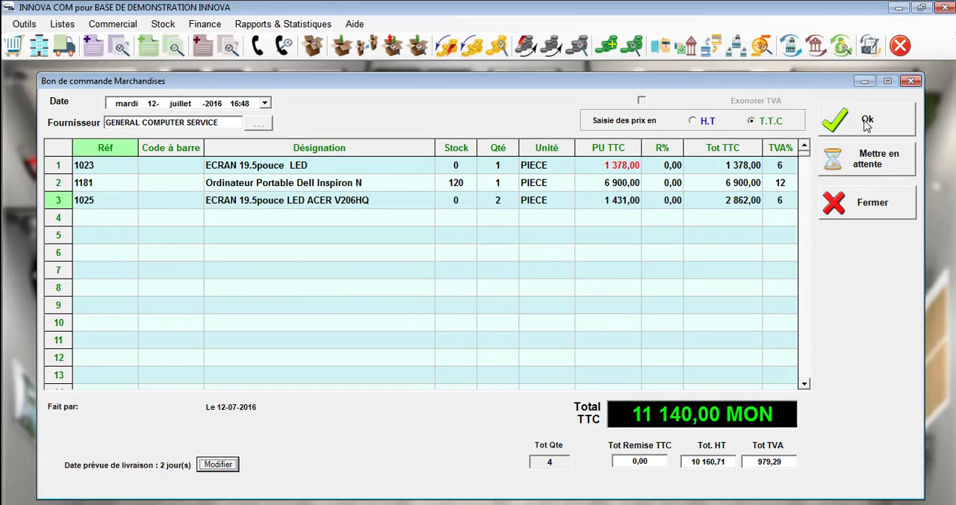
Step: Validate the purchase order, then close its print preview and the order form
left_click(867, 123)
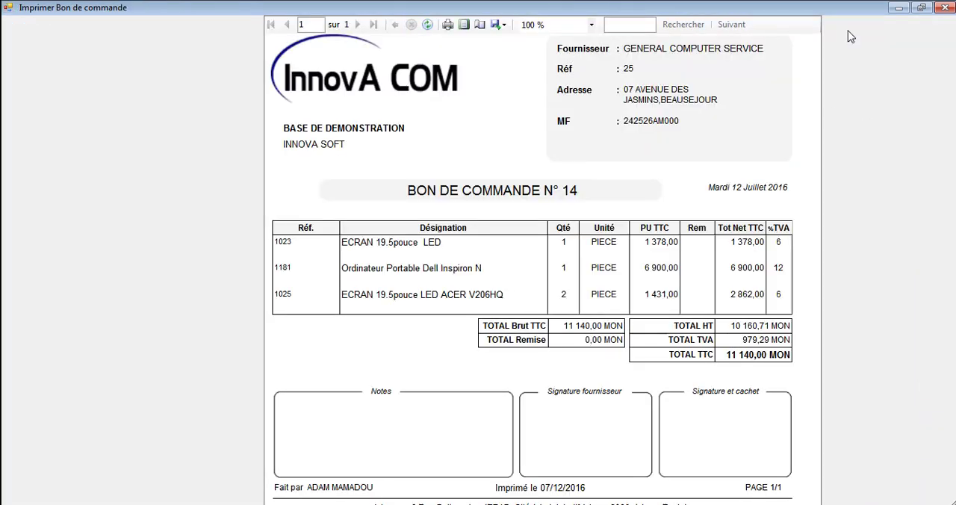
left_click(947, 8)
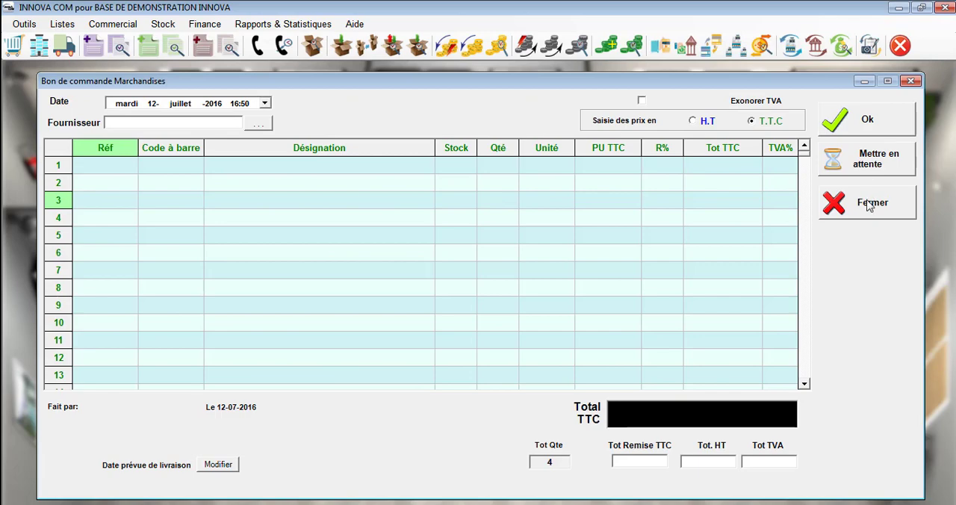
left_click(869, 203)
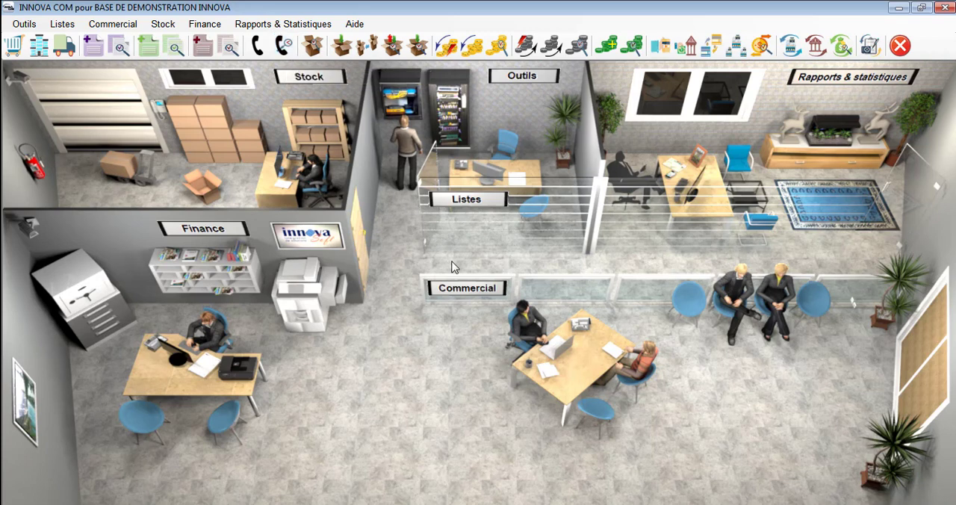
Step: Open the supplier purchase order consultation and search the orders dated from 6 to 12 juillet 2016
left_click(472, 292)
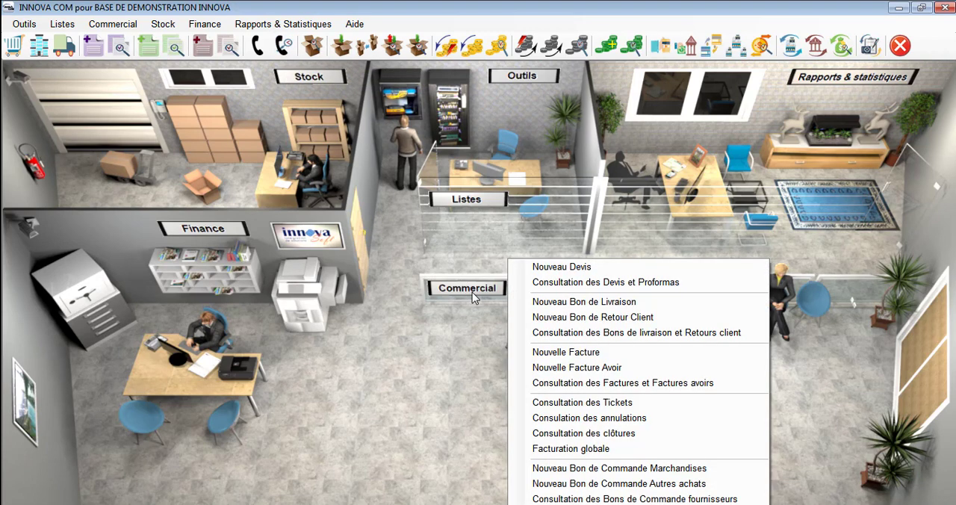
left_click(561, 499)
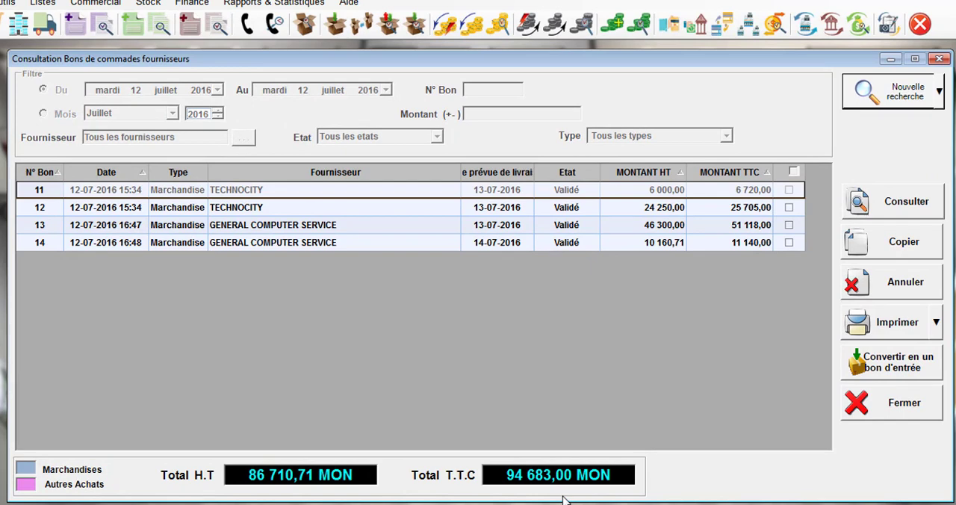
left_click(938, 110)
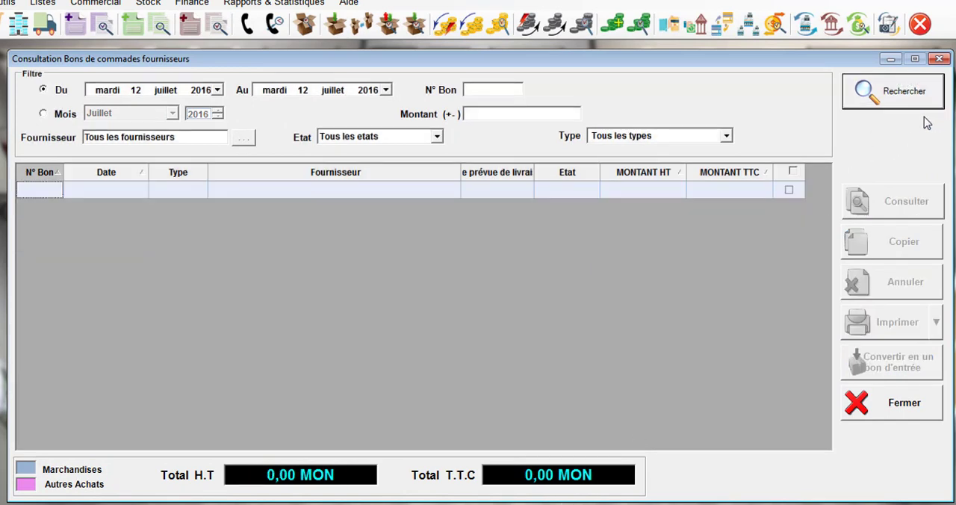
left_click(218, 89)
left_click(147, 151)
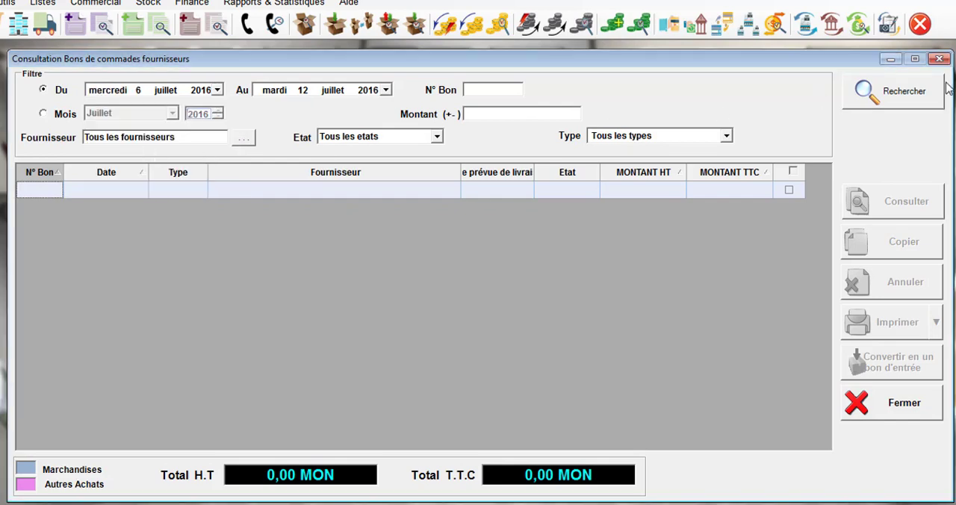
left_click(905, 91)
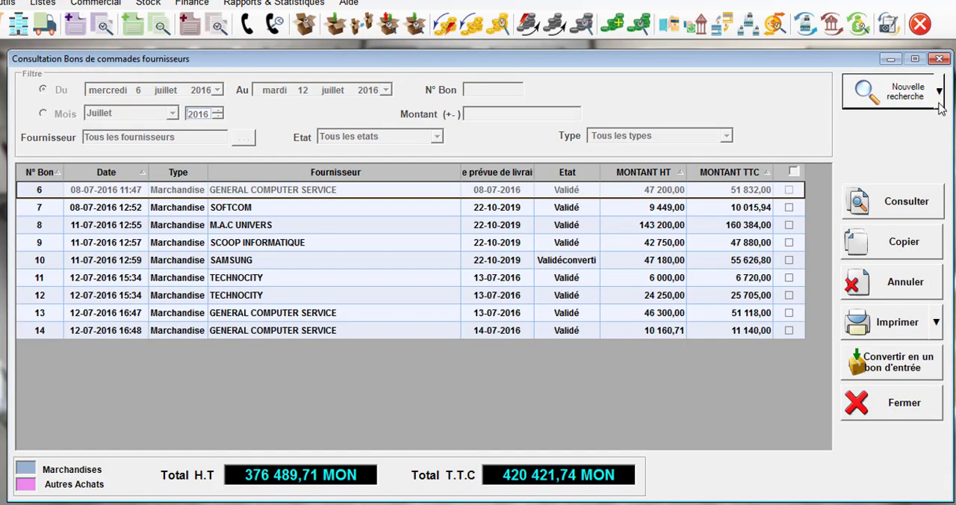
Step: Run a new search of the supplier purchase orders from 6 to 12 juillet 2016 limited to the supplier GENERAL COMPUTER SERVICE
left_click(939, 94)
left_click(927, 128)
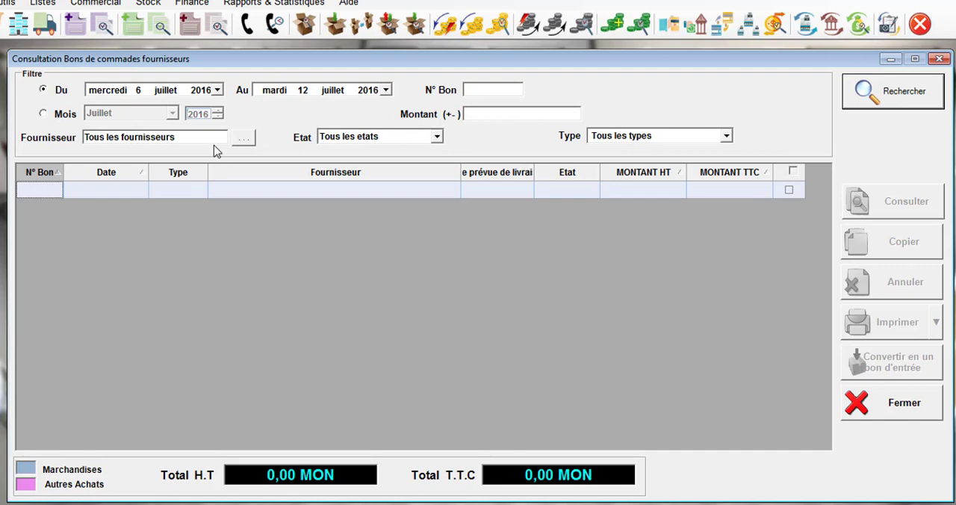
left_click(50, 140)
type("gen")
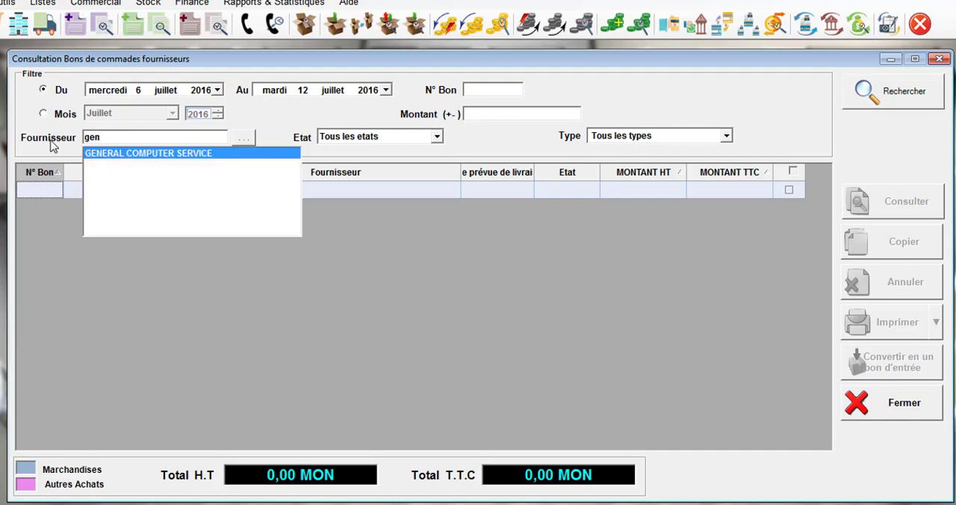
key("Return")
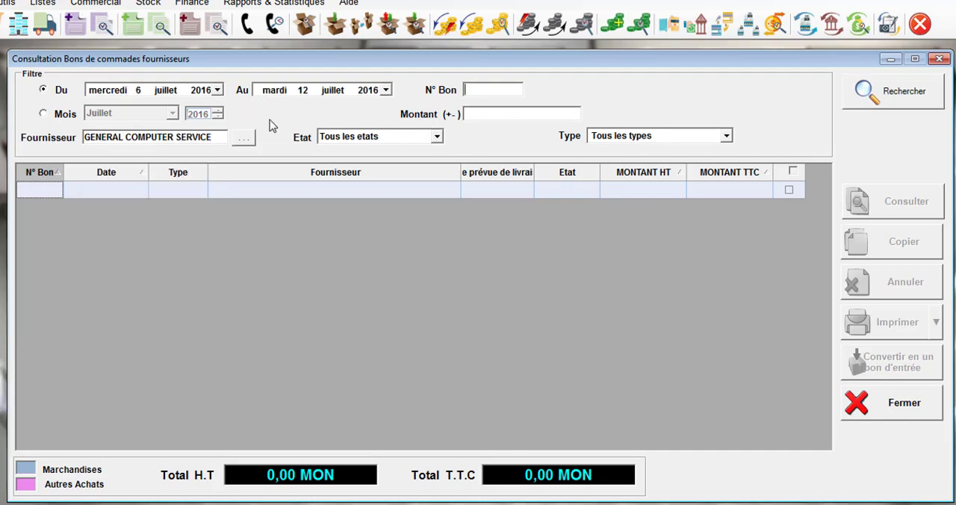
left_click(897, 107)
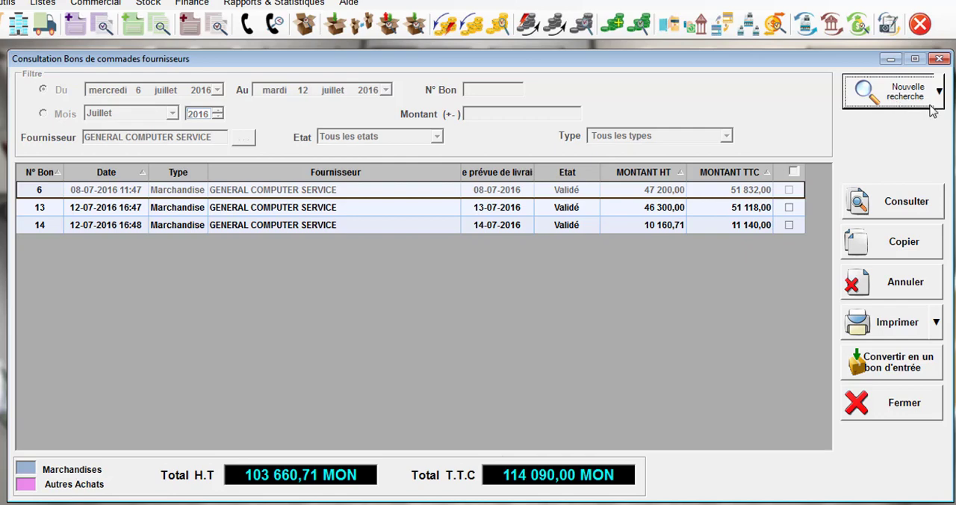
Step: Run another search for the same supplier with the state filter Dépasse dans set to 2 jours
left_click(912, 119)
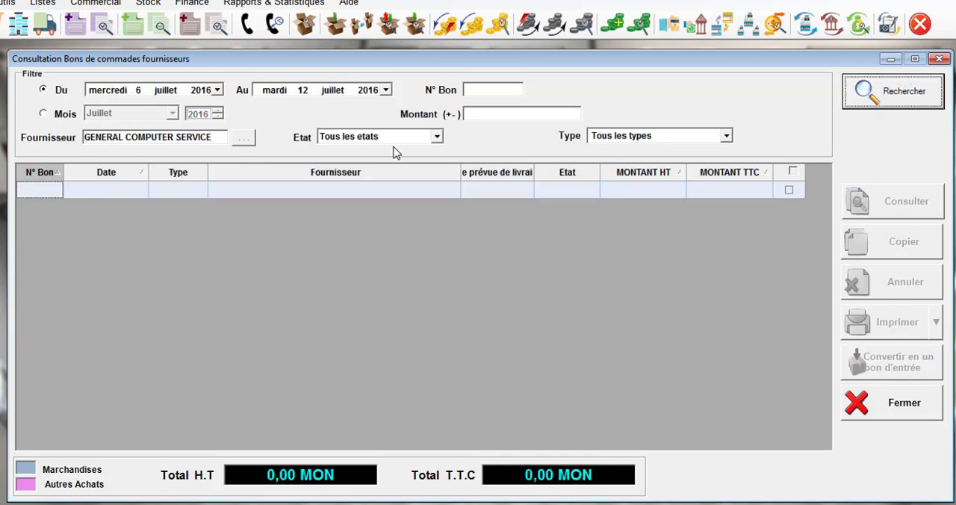
left_click(436, 136)
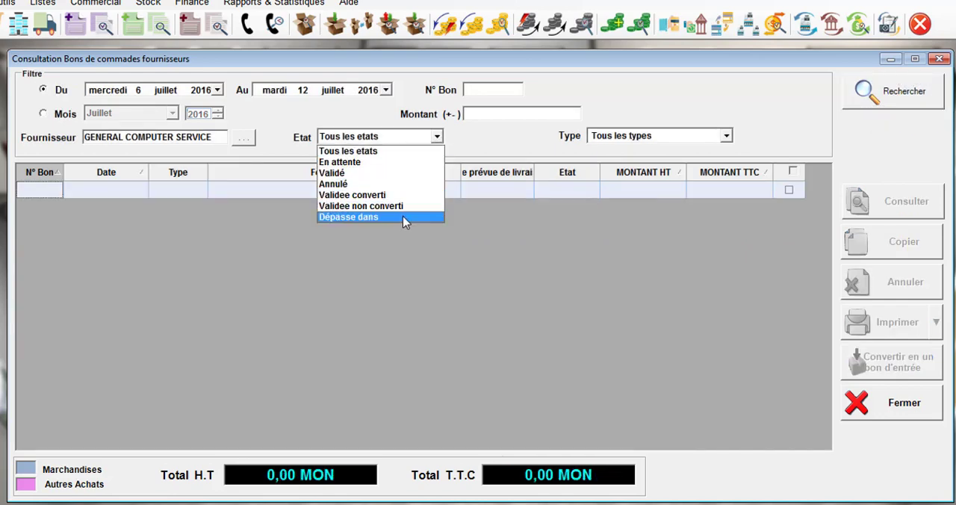
left_click(406, 217)
left_click(484, 137)
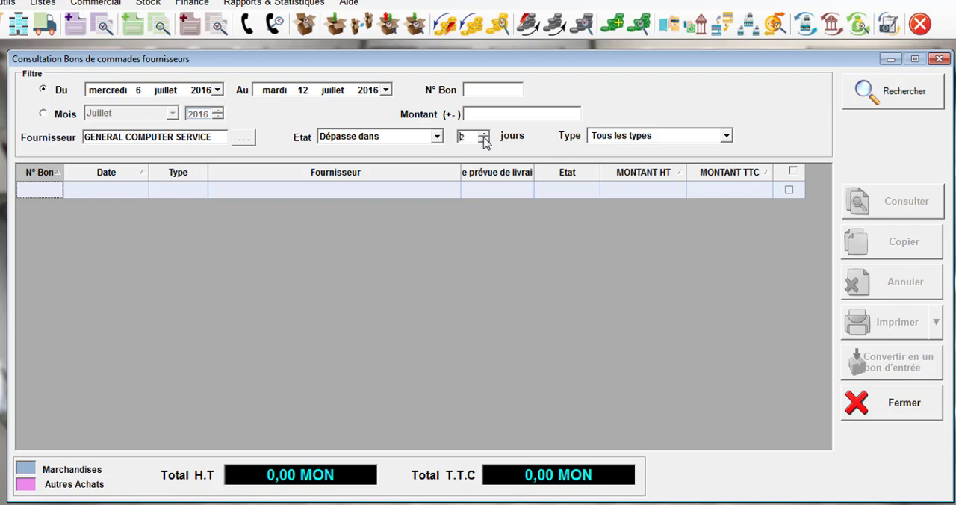
left_click(877, 106)
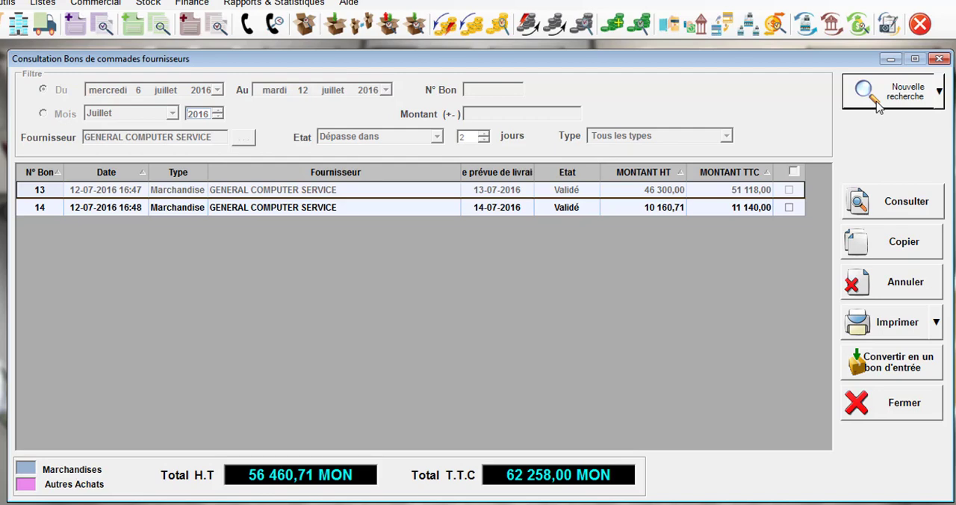
right_click(327, 198)
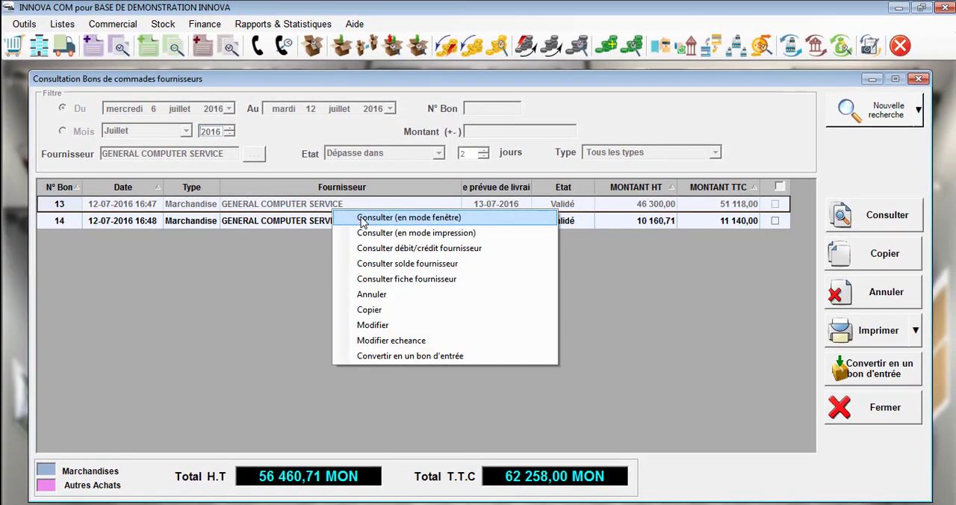
left_click(381, 213)
left_click(855, 196)
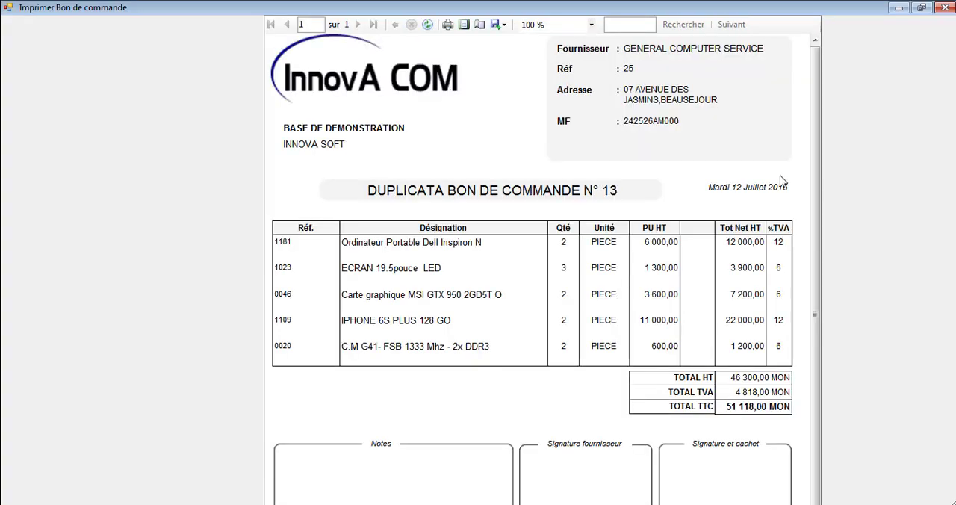
left_click(446, 29)
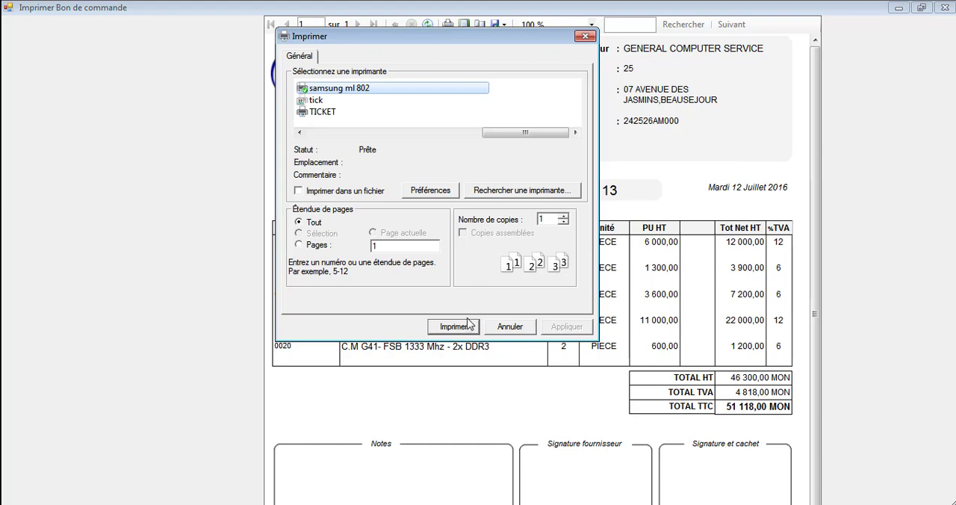
key("Return")
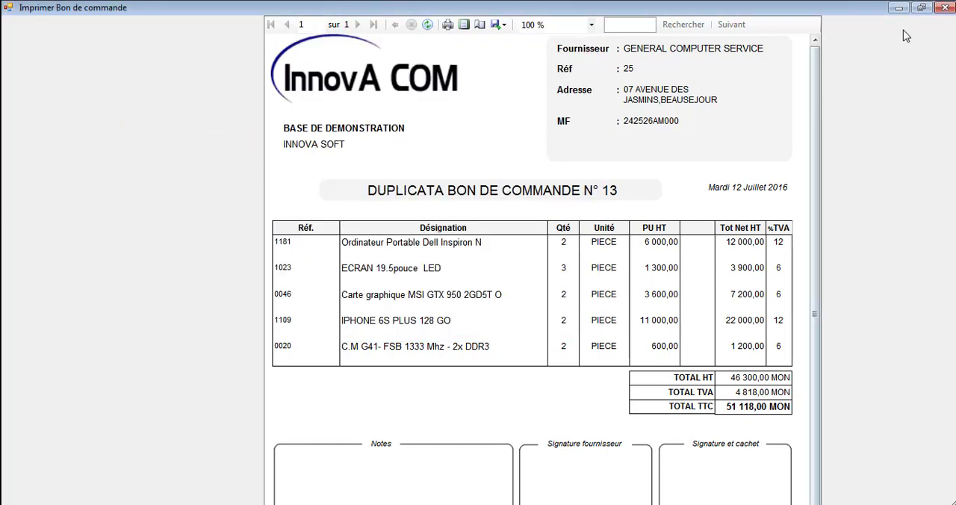
left_click(947, 9)
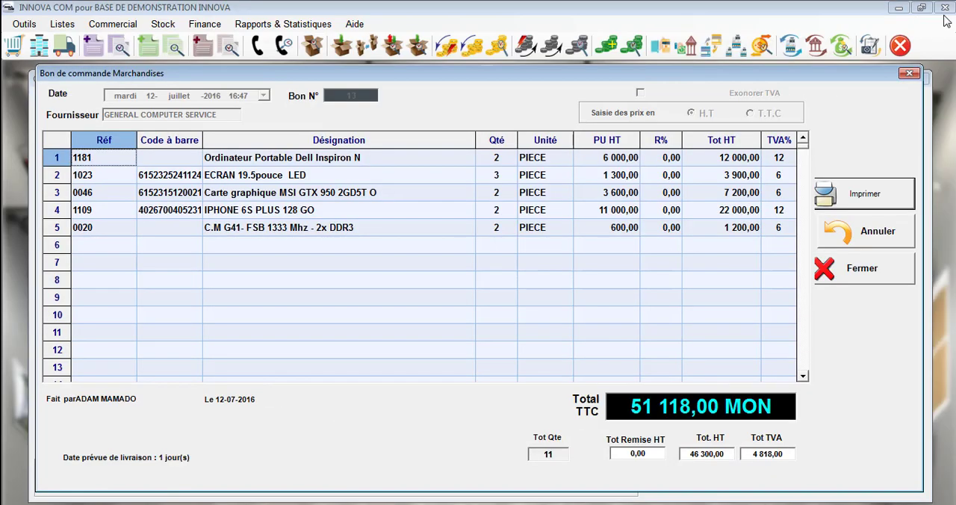
left_click(858, 278)
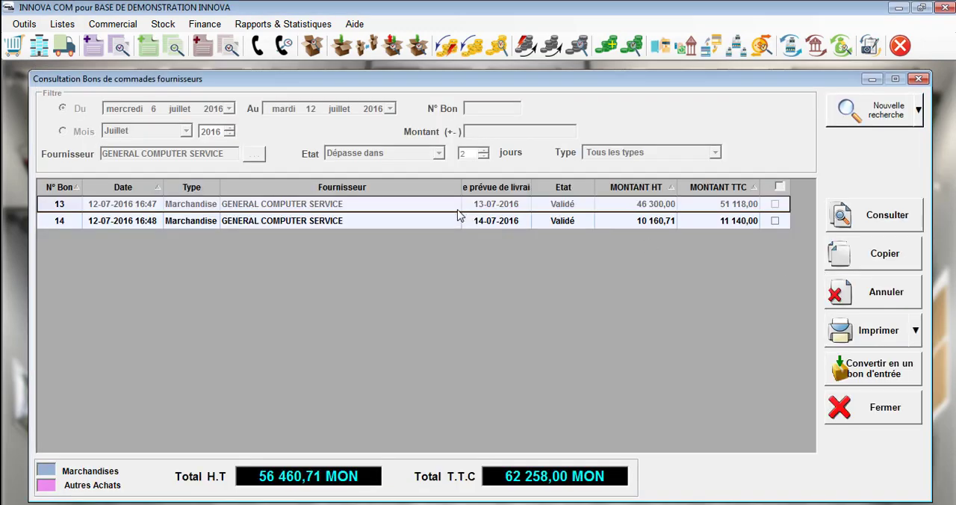
right_click(399, 208)
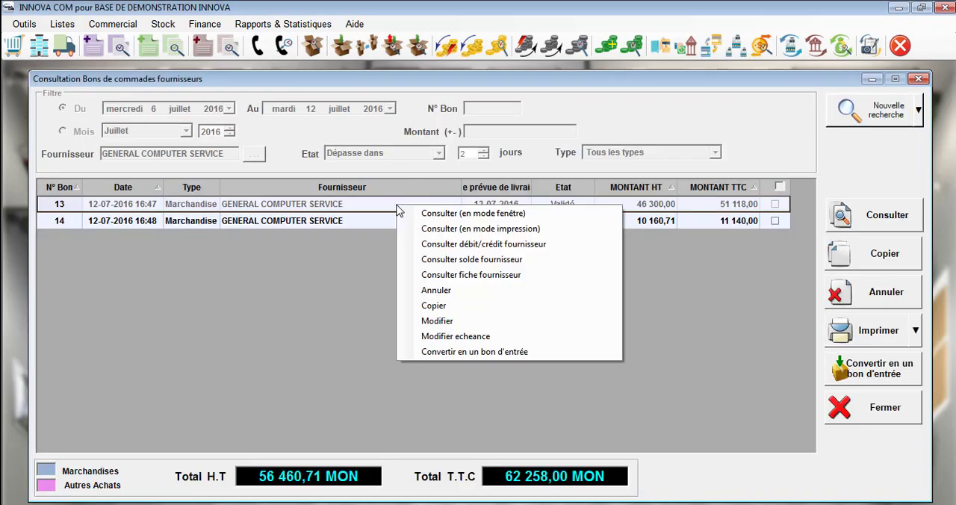
left_click(428, 231)
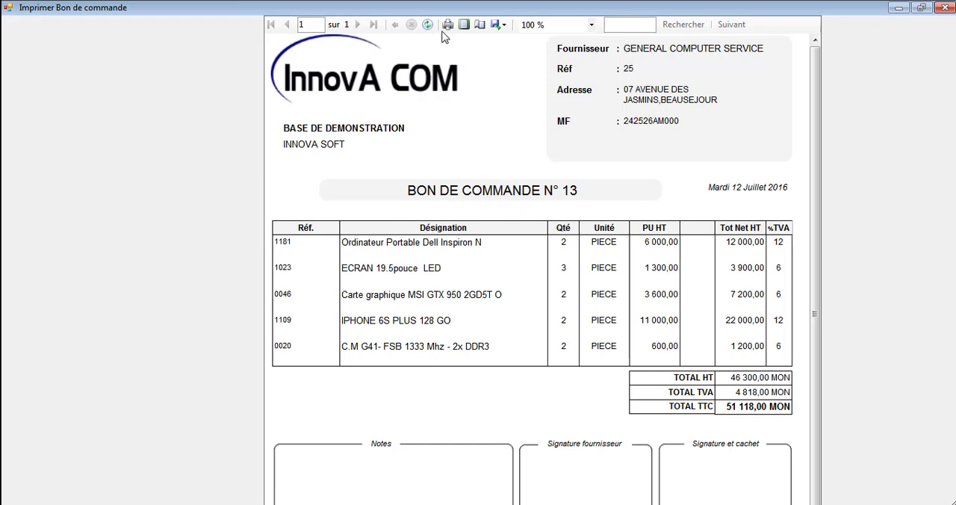
left_click(945, 7)
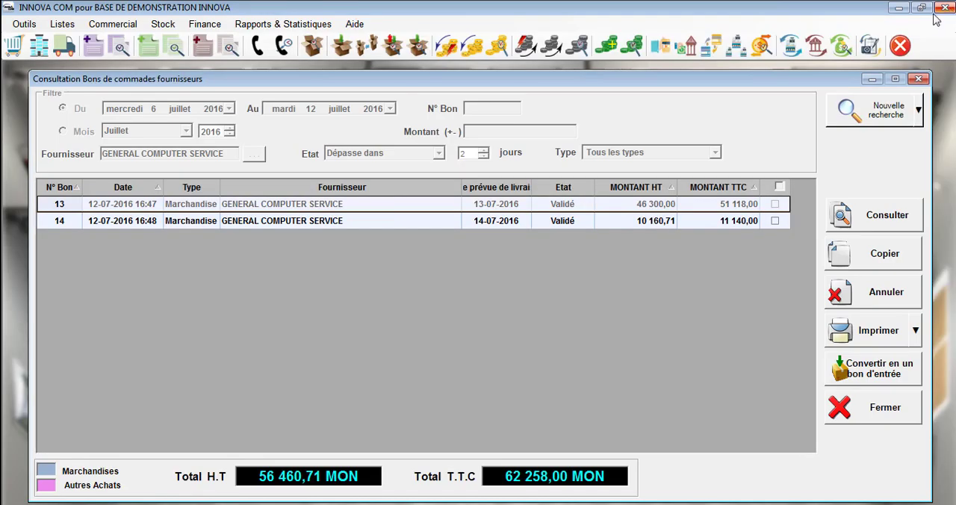
left_click(859, 408)
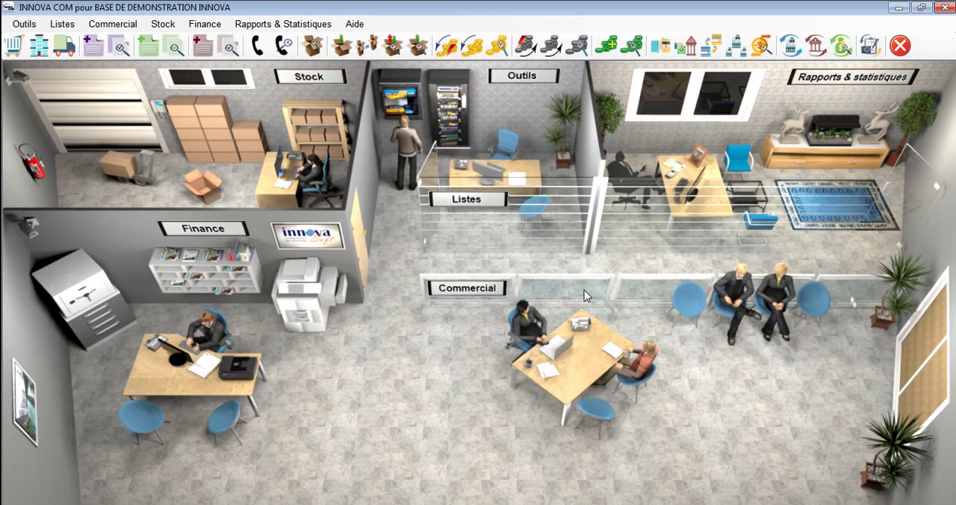
Step: Create a new merchandise purchase order for the supplier GENERAL COMPUTER SERVICE
left_click(258, 45)
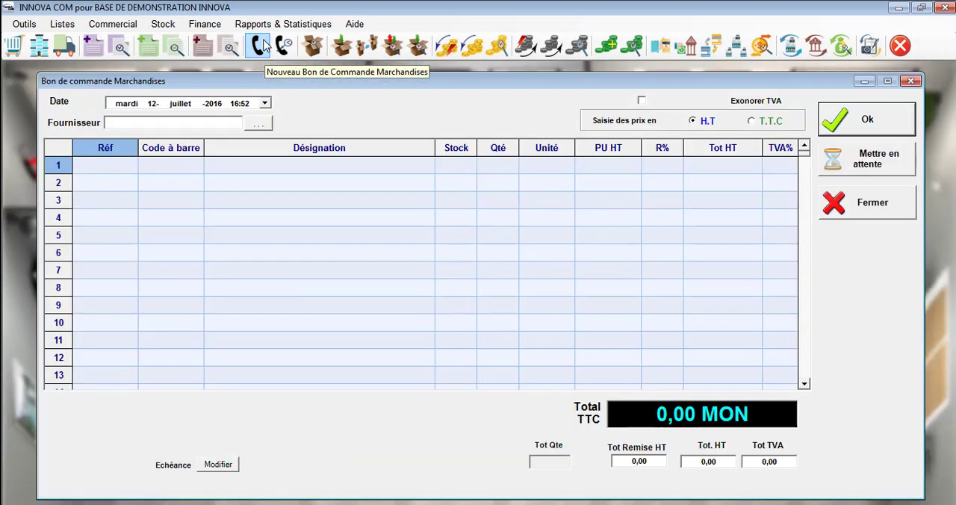
left_click(214, 122)
type("gene")
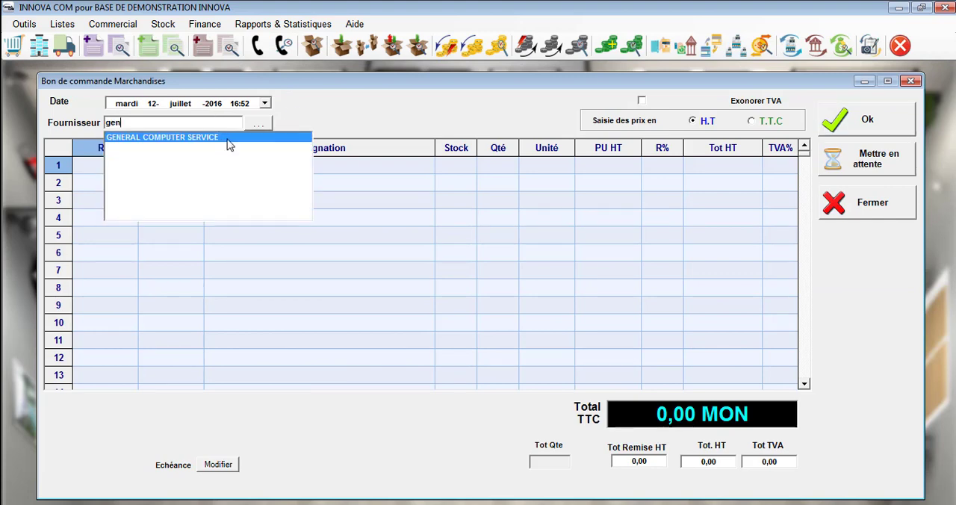
left_click(228, 140)
Step: Add one Ordinateur Portable Dell Inspiron N and one article with reference 1023, ECRAN 19.5pouce LED, to the order
left_click(253, 170)
type("ord")
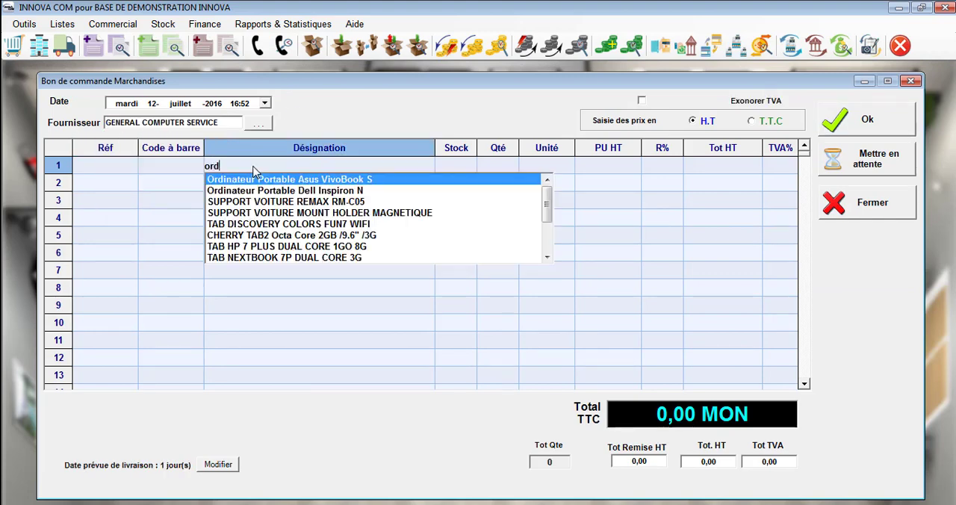
key("Return")
key("Return")
key("Return")
key("Return")
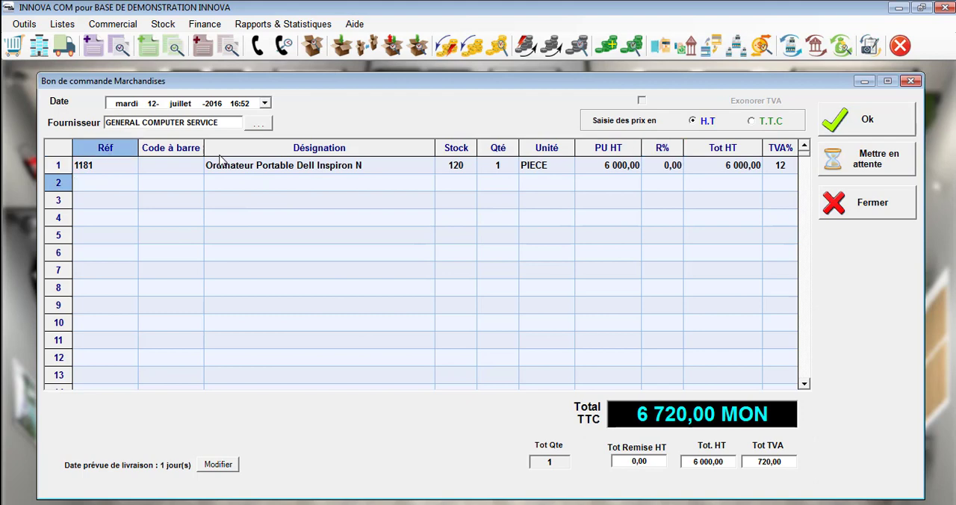
type("1023")
key("Return")
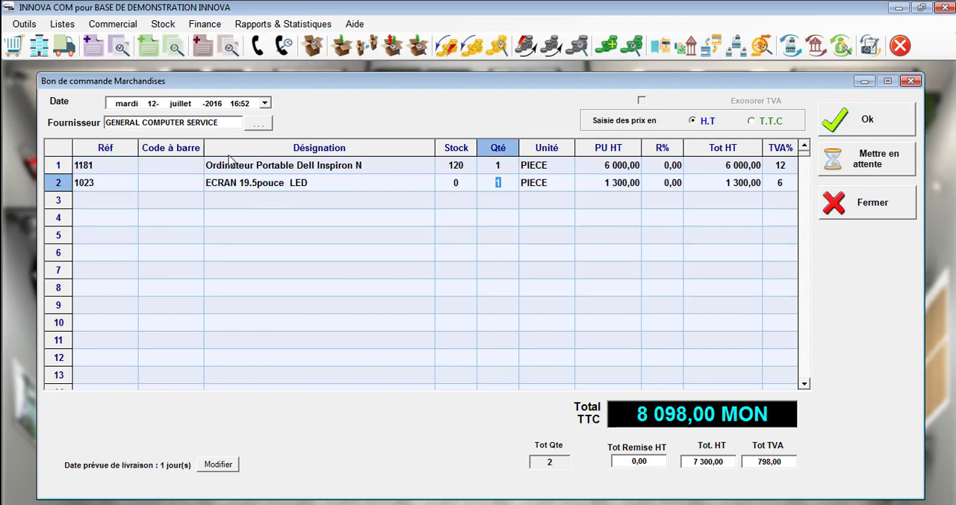
Step: Put the purchase order on hold and close the order form
left_click(867, 160)
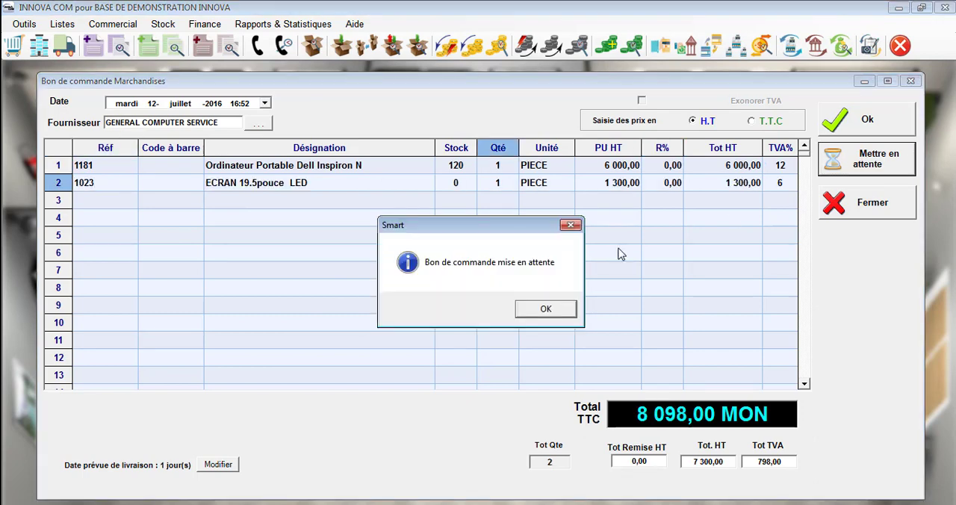
left_click(544, 313)
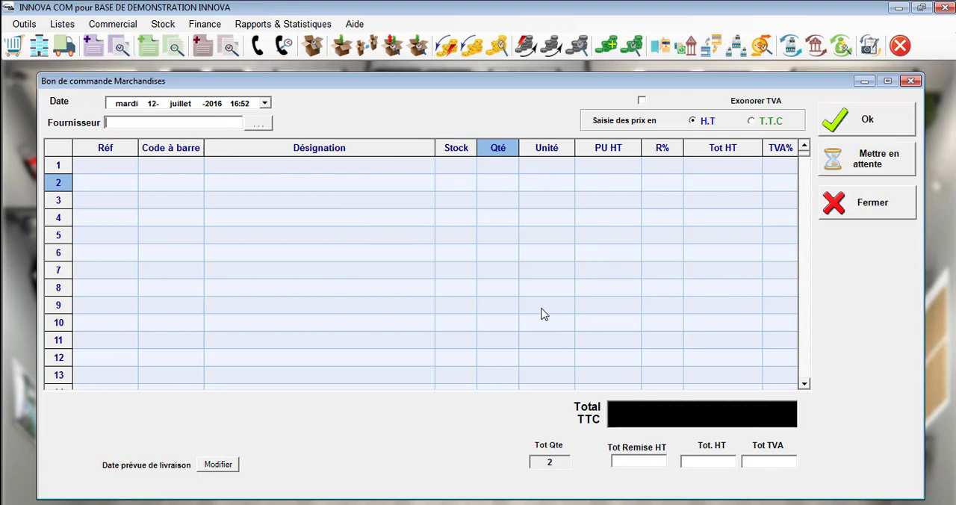
left_click(869, 212)
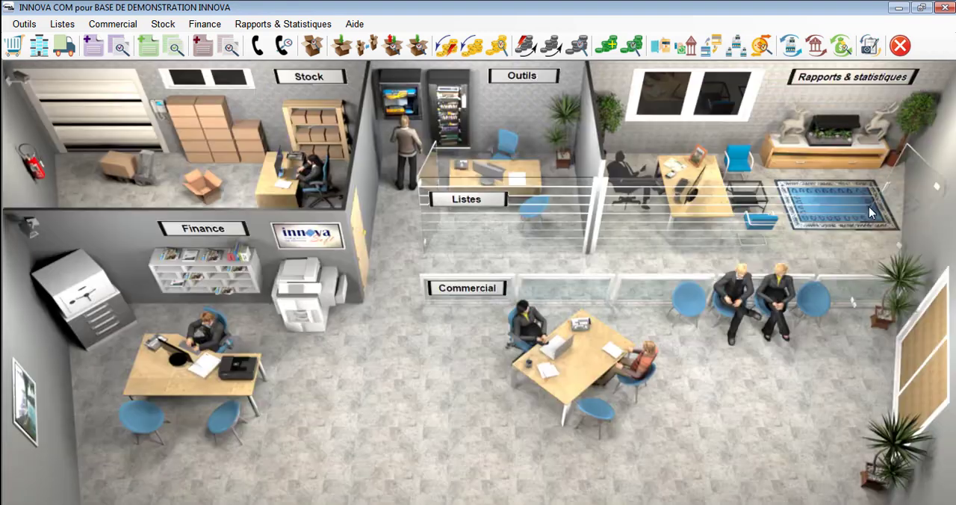
Step: Reopen the pending GENERAL COMPUTER SERVICE order from the consultation, setting the quantities to 3 for ECRAN 19.5pouce LED and 2 for Ordinateur Portable Dell Inspiron N
left_click(283, 46)
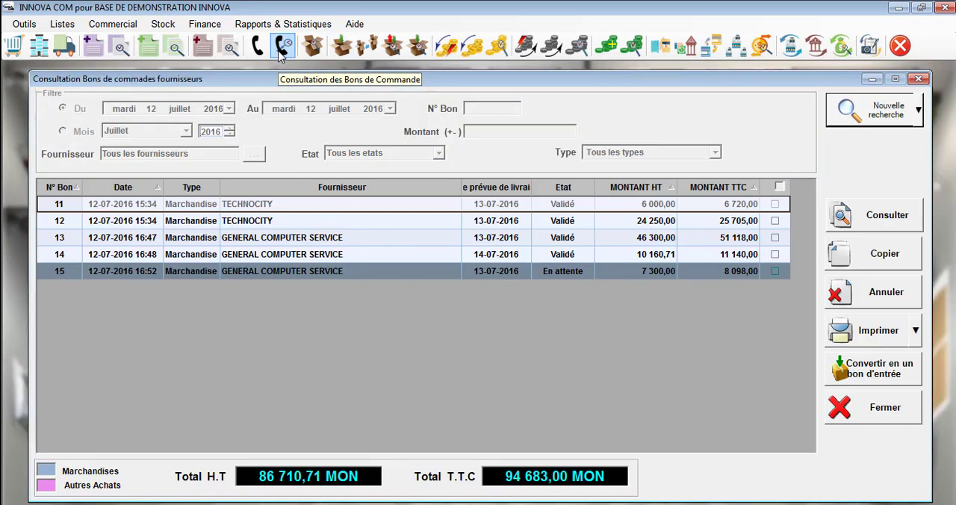
left_click(431, 272)
double_click(431, 277)
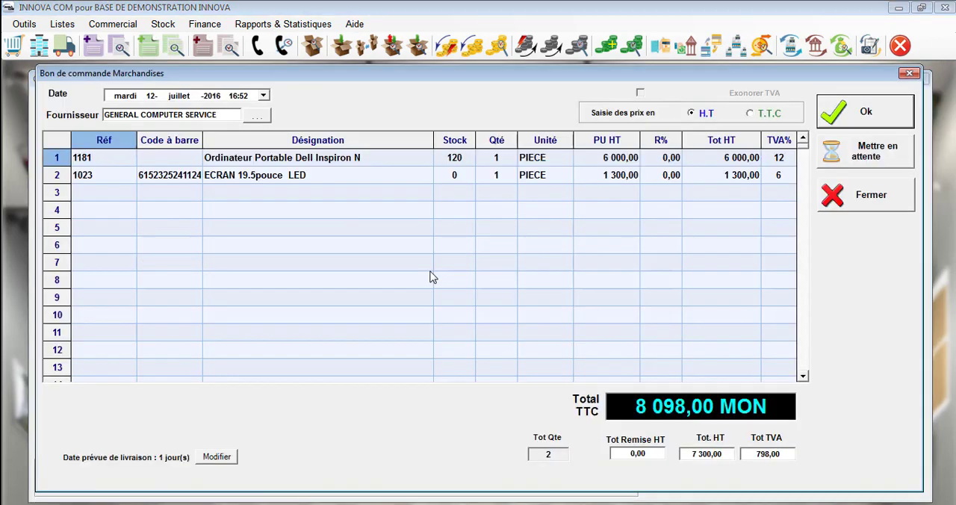
left_click(500, 177)
type("3")
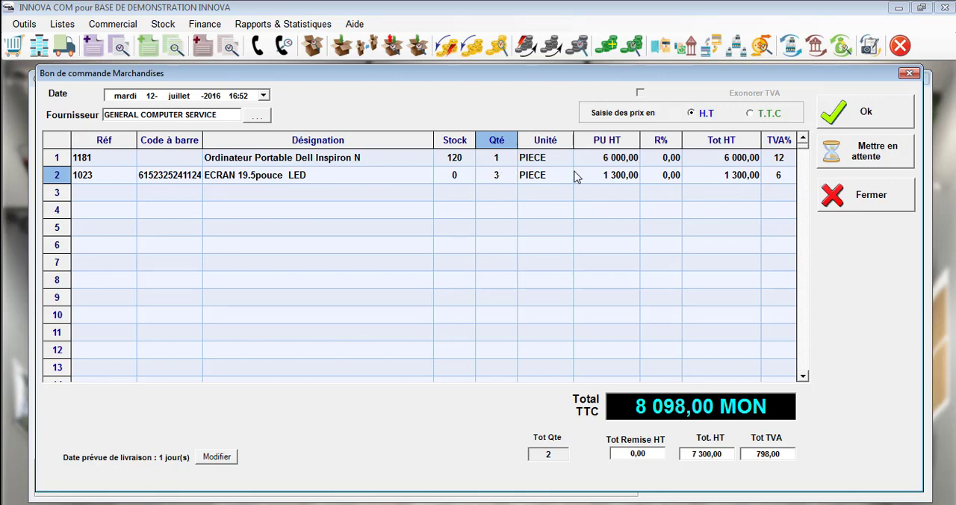
left_click(505, 164)
type("2")
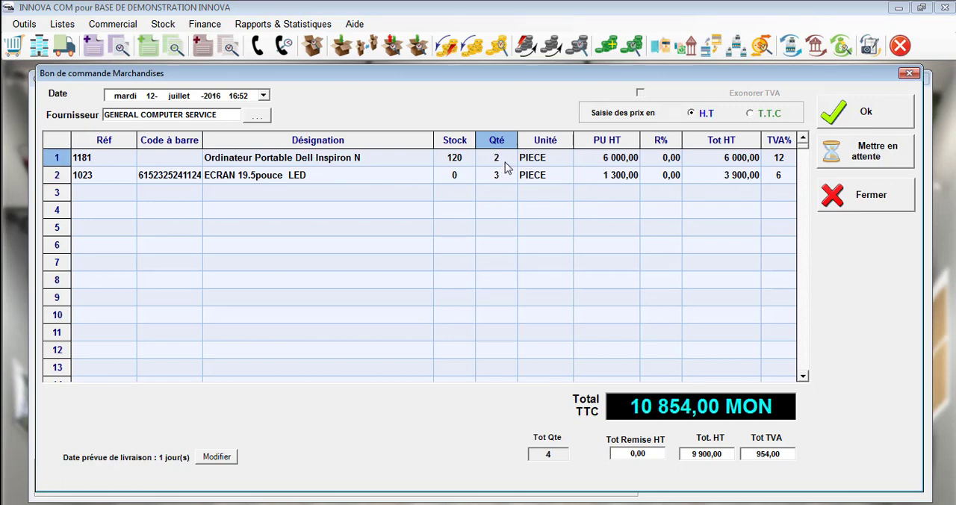
Step: Validate the edited purchase order, then close its print preview, the order form and the order consultation
left_click(863, 118)
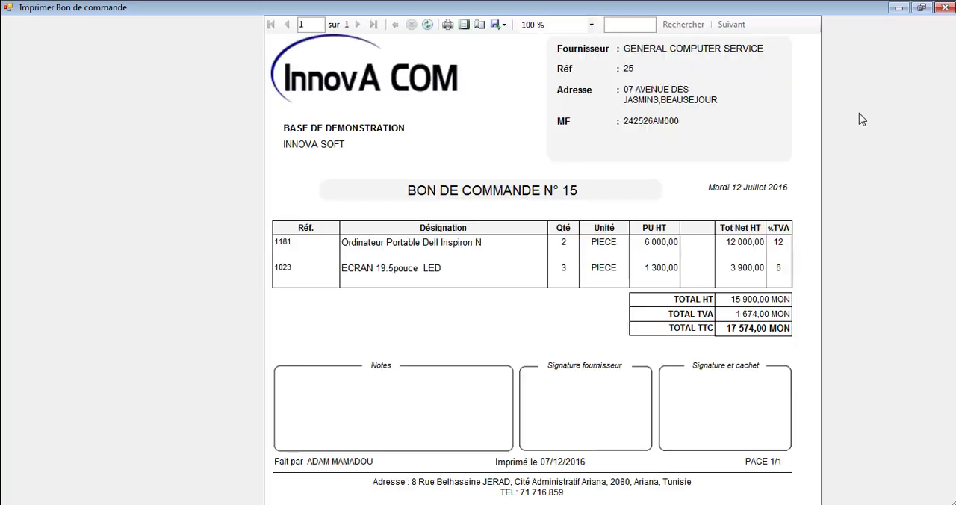
left_click(945, 7)
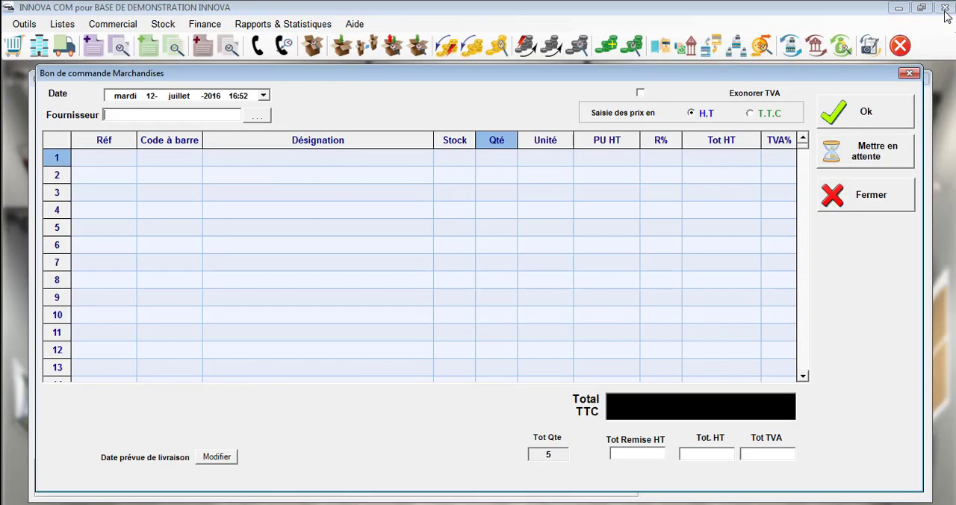
left_click(889, 208)
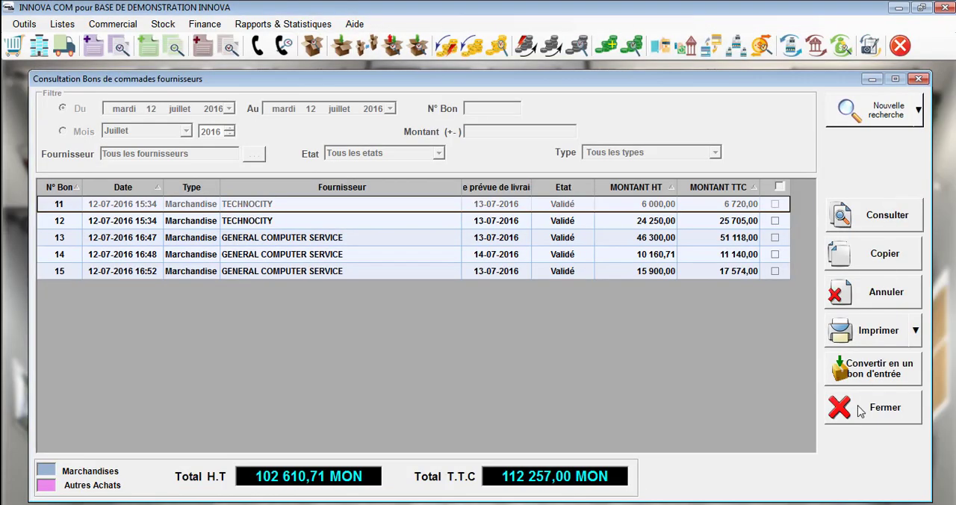
left_click(859, 410)
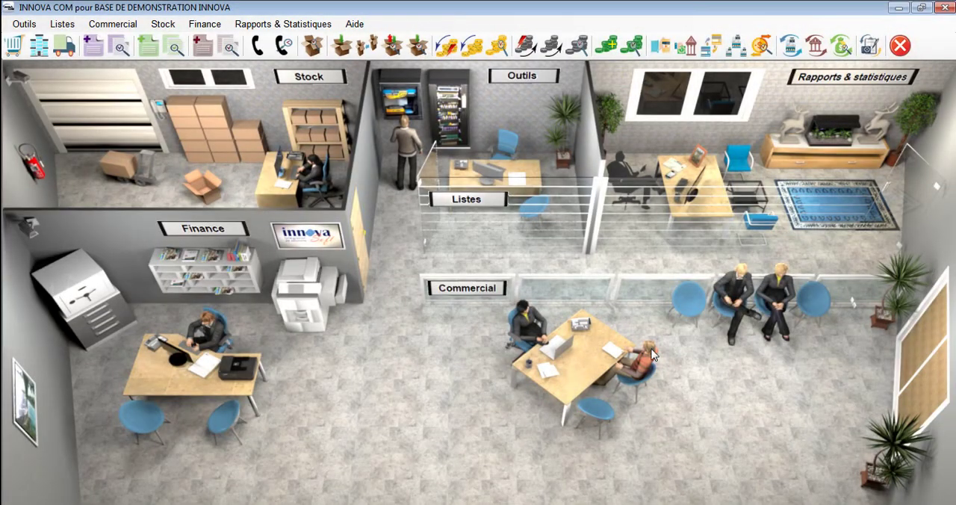
Step: Consult the supplier purchase orders and copy the GENERAL COMPUTER SERVICE order dated 08-07-2016 into a new order
left_click(283, 46)
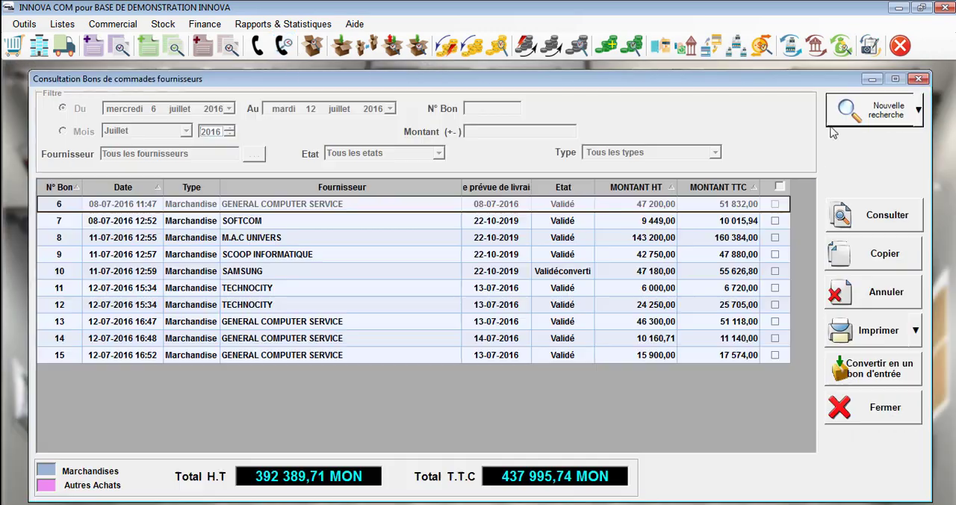
right_click(418, 204)
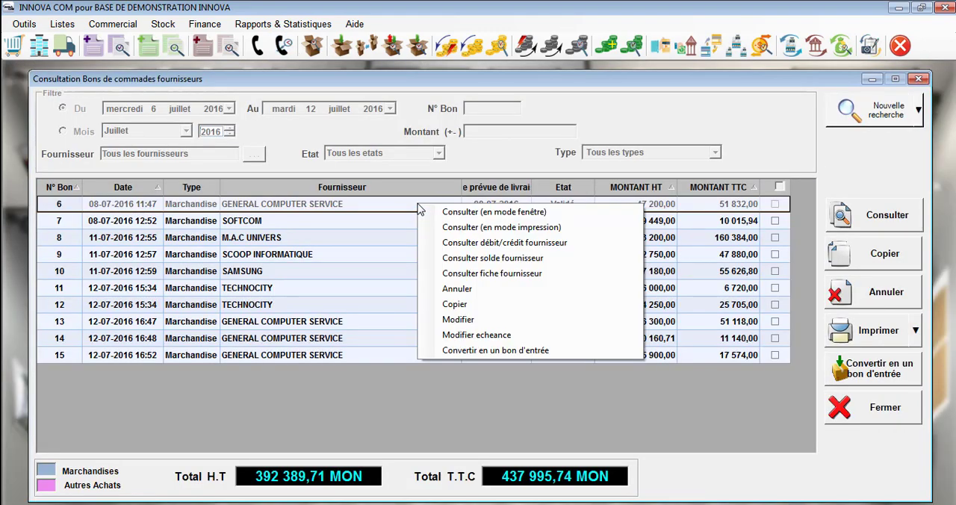
left_click(481, 305)
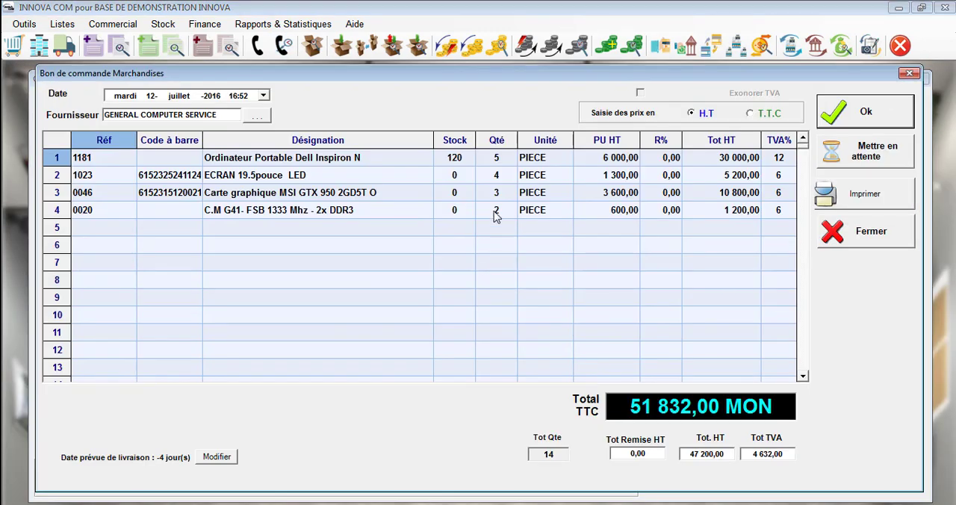
Step: Set the quantity of C.M G41- FSB 1333 Mhz - 2x DDR3 to 5 and the unit price of ECRAN 19.5pouce LED to 1350
left_click(496, 210)
type("5")
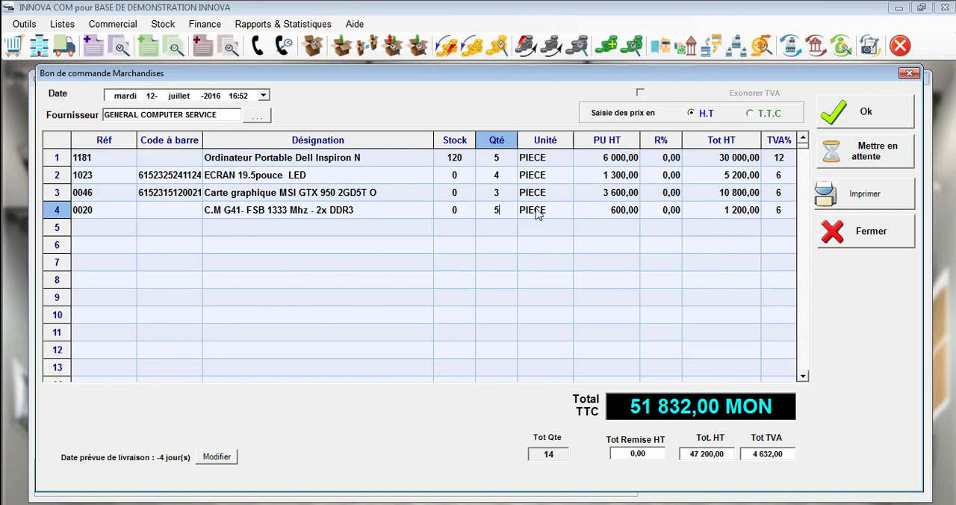
left_click(605, 176)
type("1350")
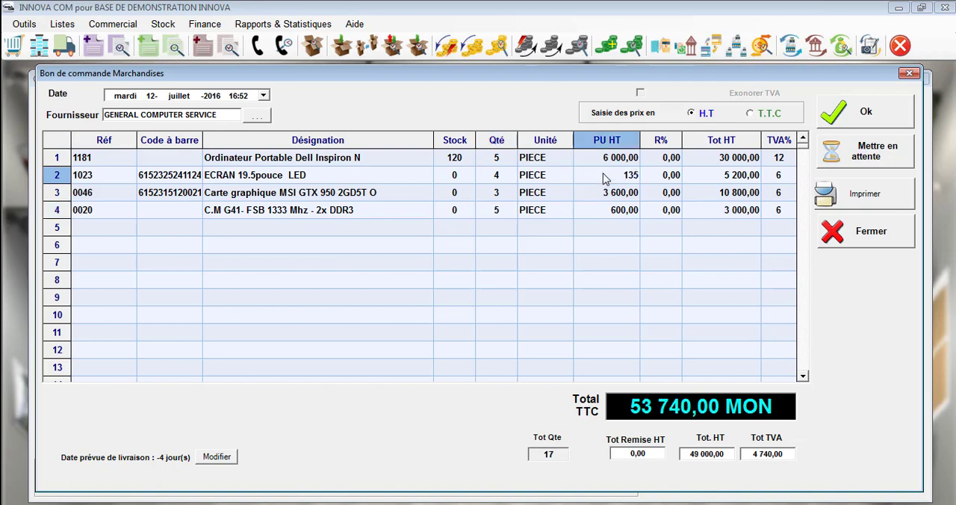
Step: Validate the copied purchase order, then close its print preview and the order form
left_click(837, 126)
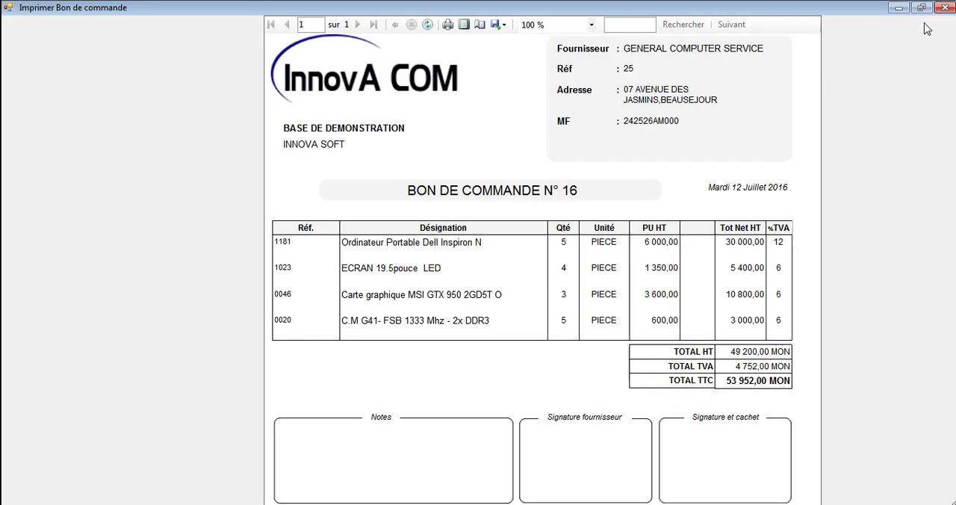
left_click(946, 9)
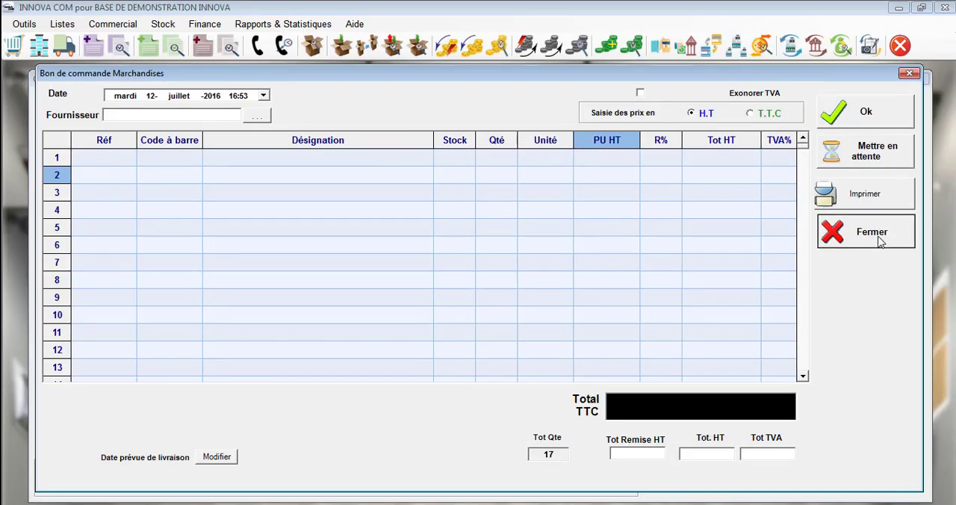
left_click(881, 241)
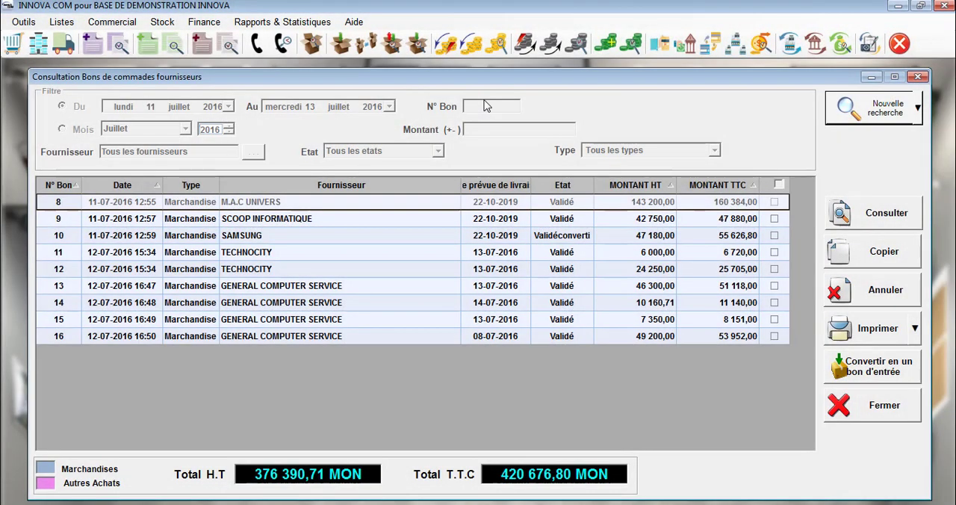
left_click(369, 342)
right_click(370, 339)
key("Down")
key("Down")
key("Down")
key("Down")
key("Down")
key("Down")
key("Down")
key("Down")
key("Down")
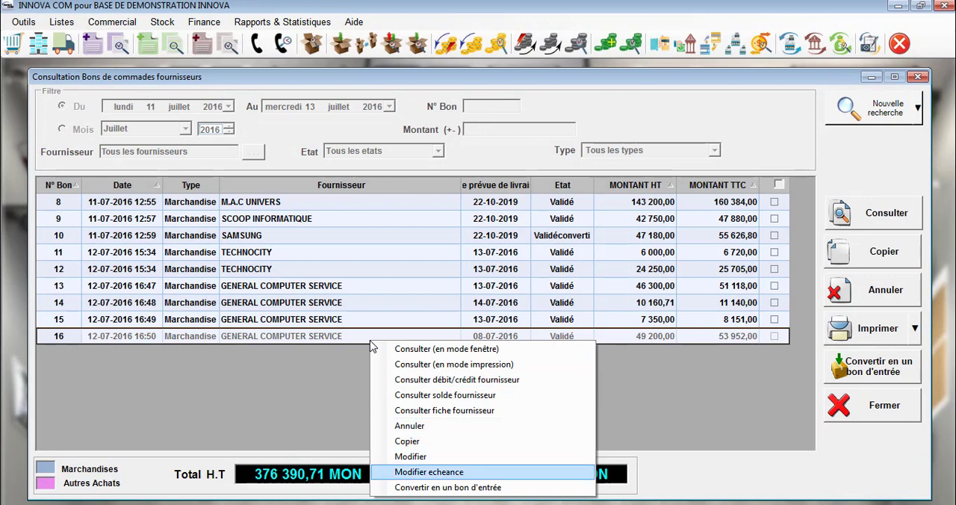
key("Down")
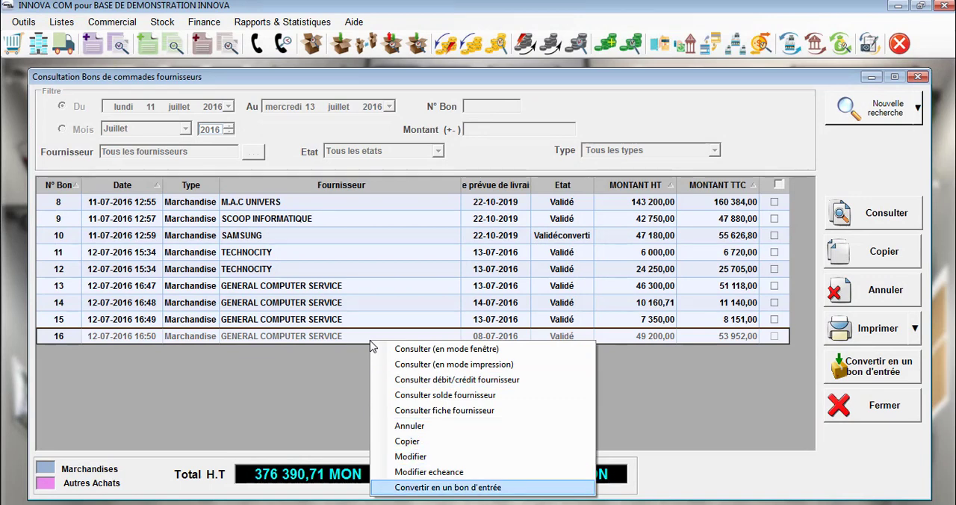
key("Return")
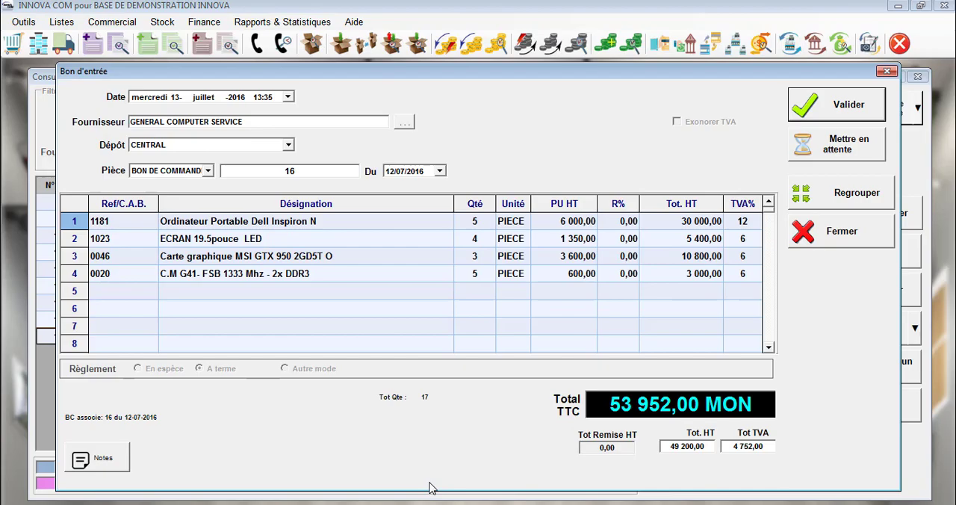
Step: Validate and print the goods receipt, then close its preview and the order consultation
left_click(840, 106)
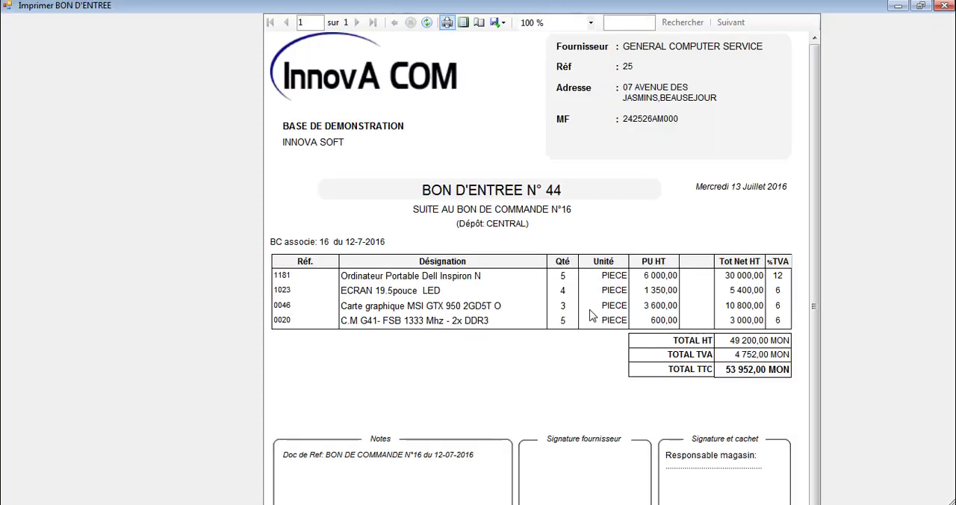
left_click(447, 22)
left_click(462, 325)
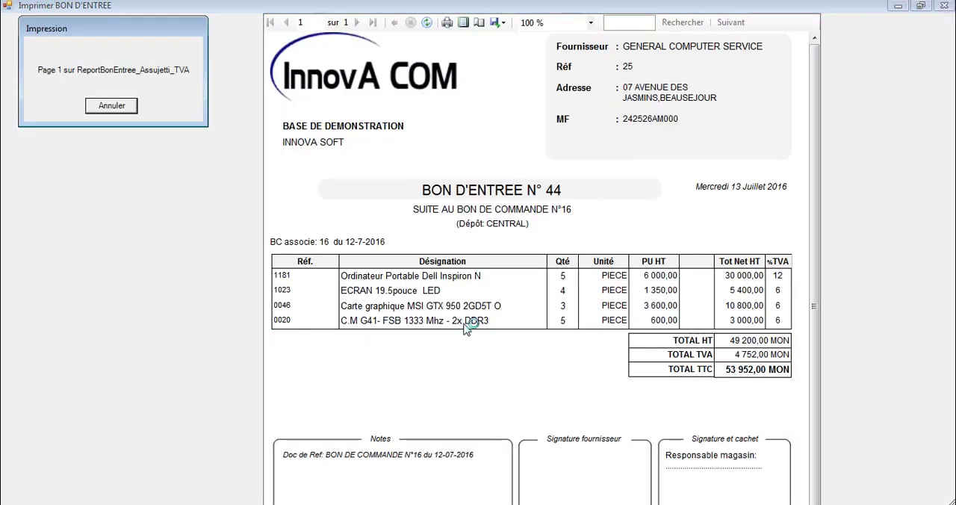
left_click(945, 6)
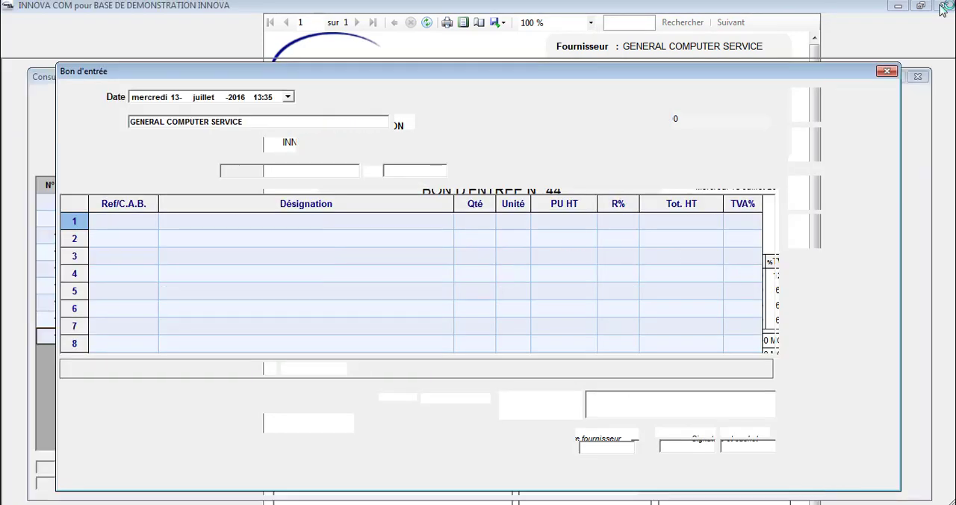
left_click(858, 403)
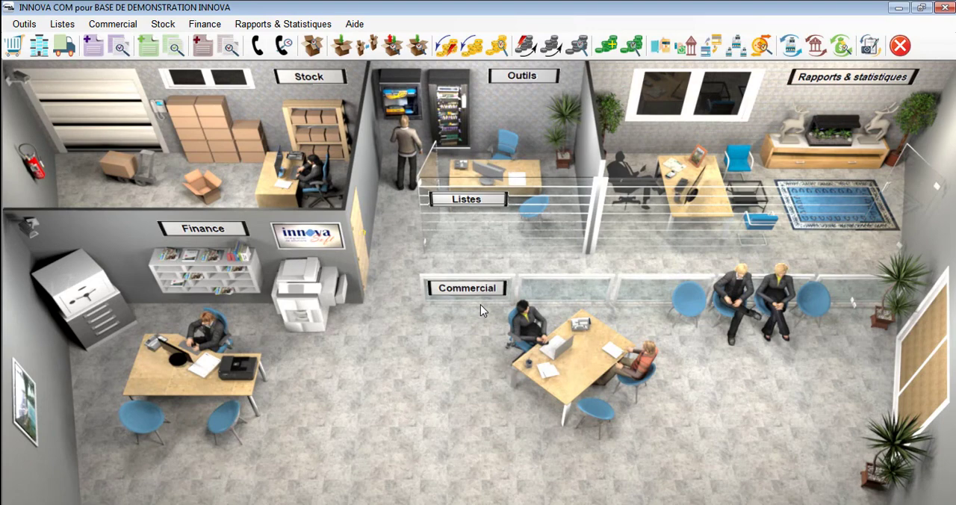
Step: Create a new purchase order of type Autres achats for the supplier AFRI MEUBLE
left_click(495, 293)
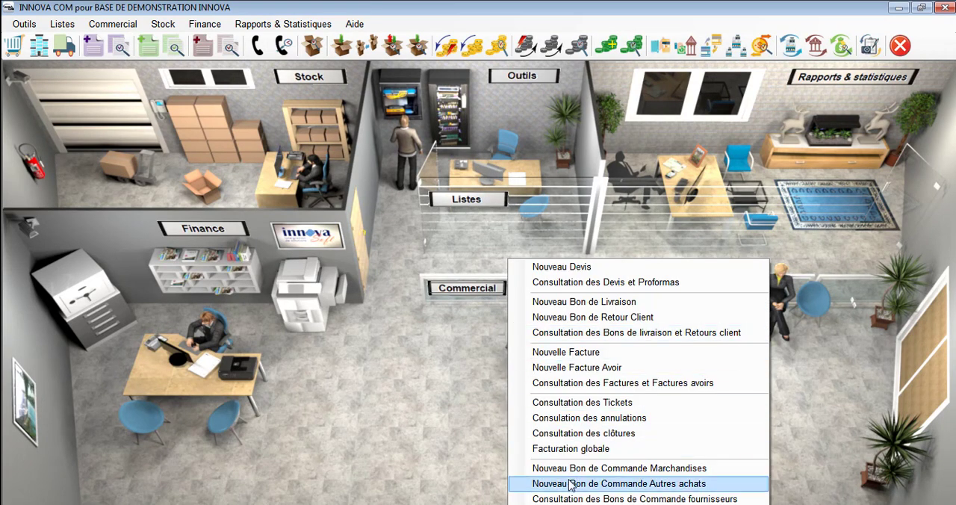
left_click(571, 484)
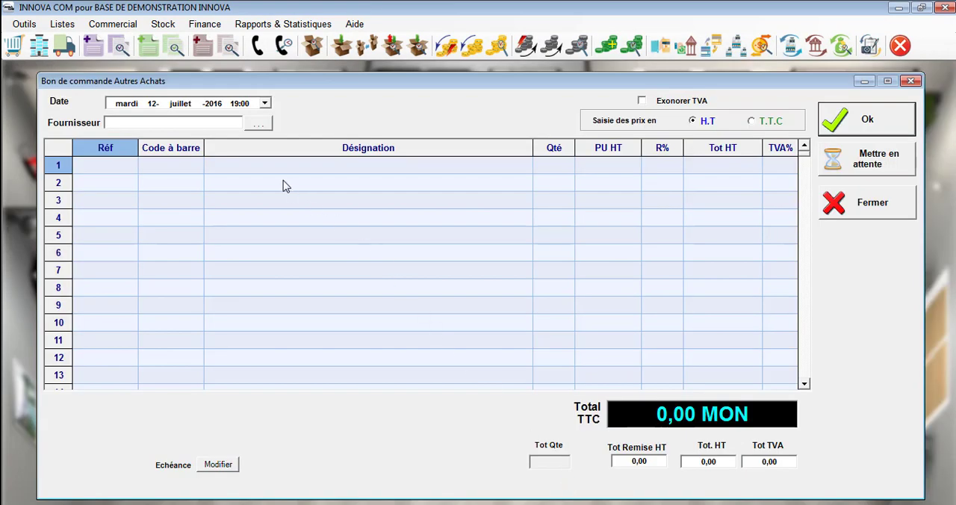
type("afri")
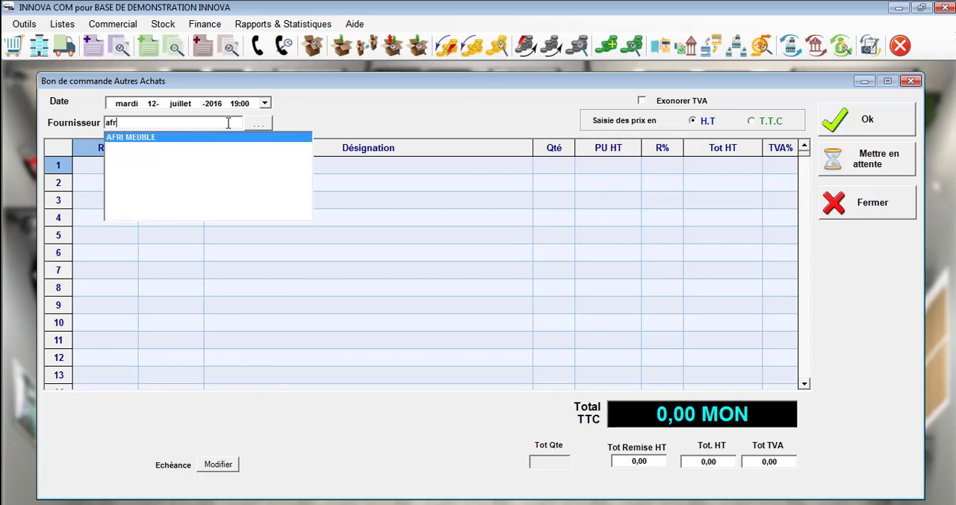
key("Return")
Step: Enter Salon marocain Le Bled as the first order line with a unit price excluding tax of 7500
type("S")
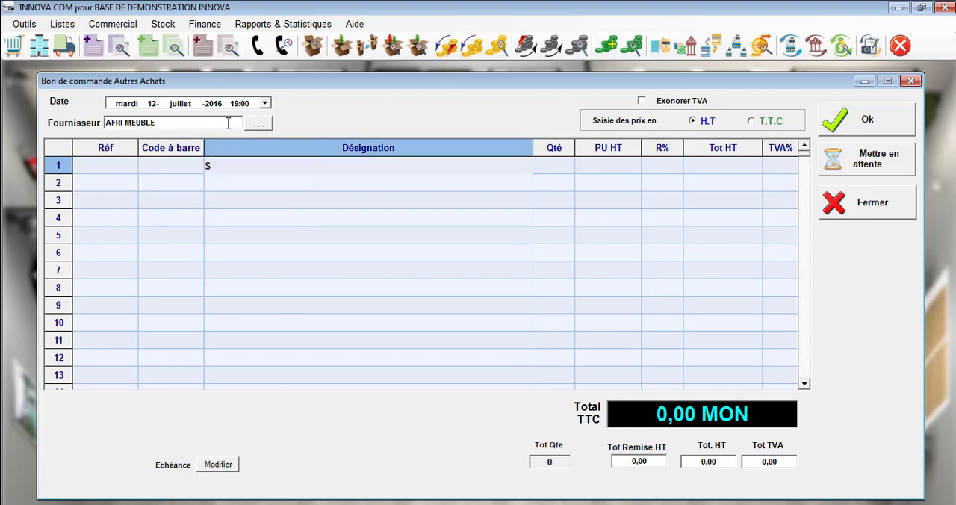
type("alon marocain Le Bled")
key("Return")
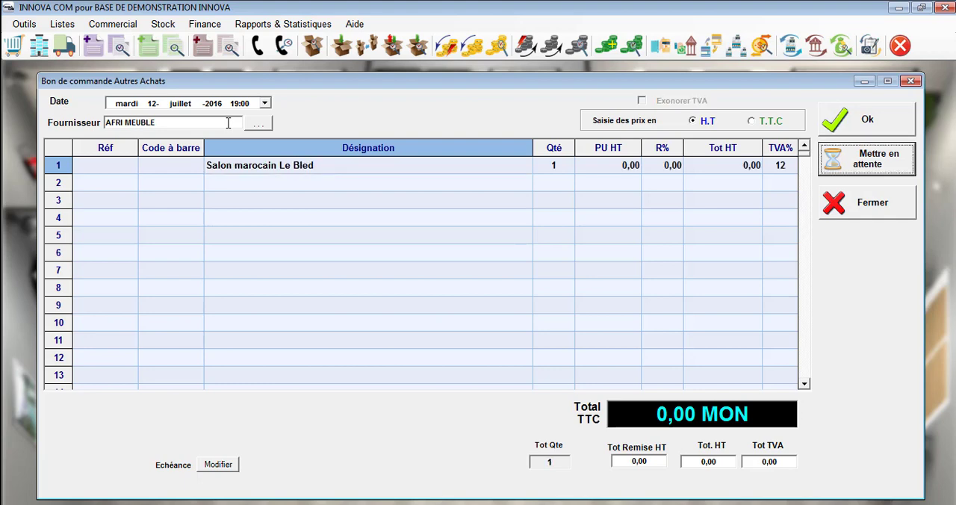
left_click(613, 175)
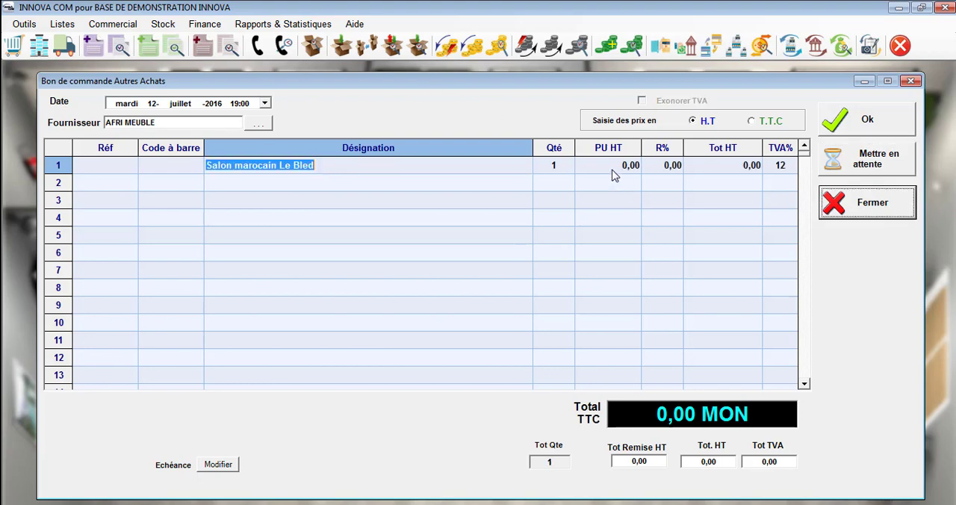
type("7500")
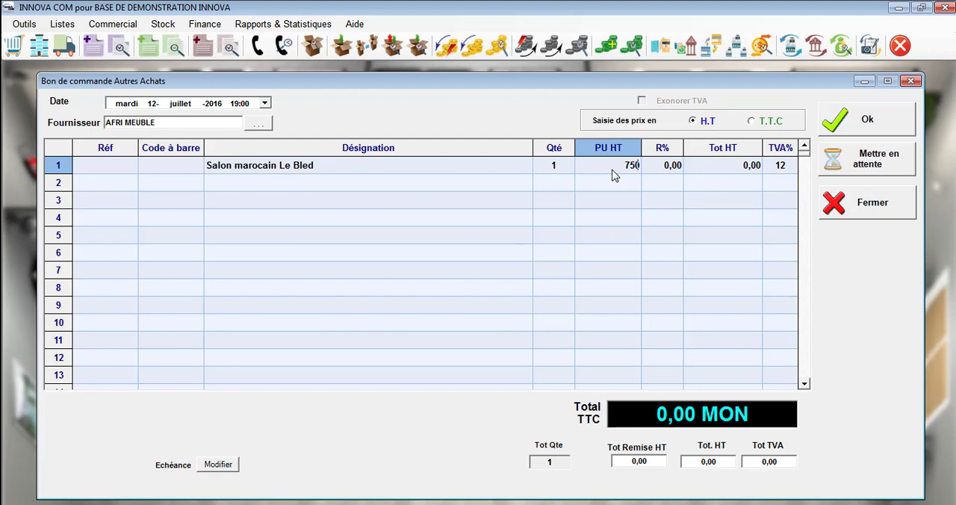
Step: Enter Chaise directeur as the second order line with a unit price excluding tax of 1750
left_click(499, 189)
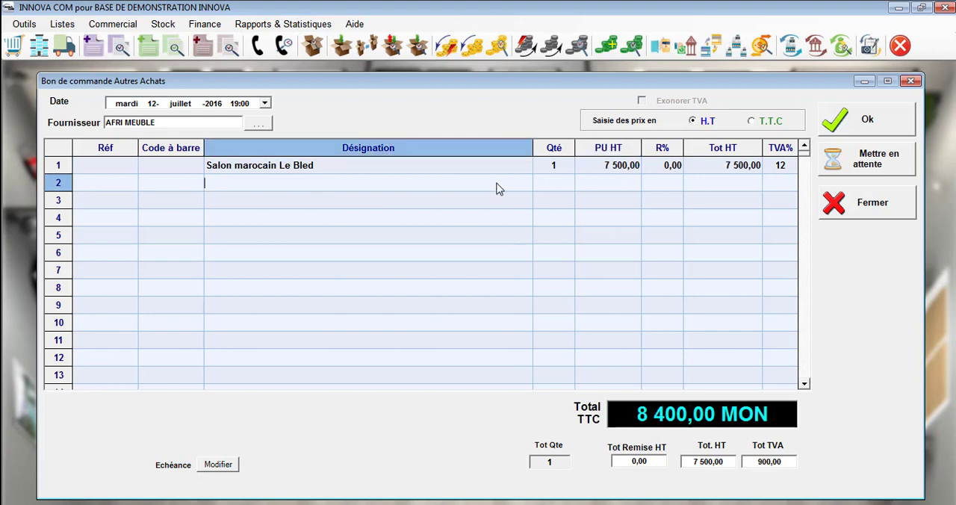
type("Chaise direc")
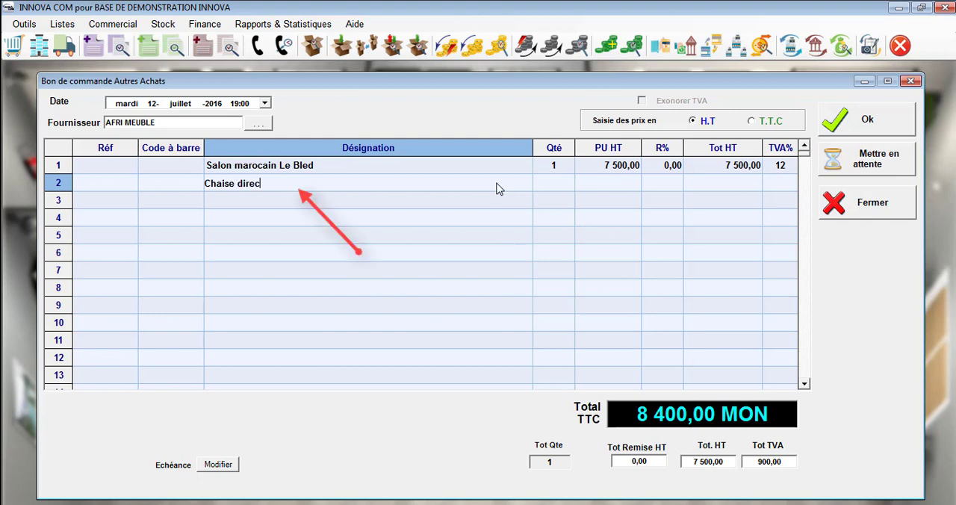
type("teur")
left_click(635, 188)
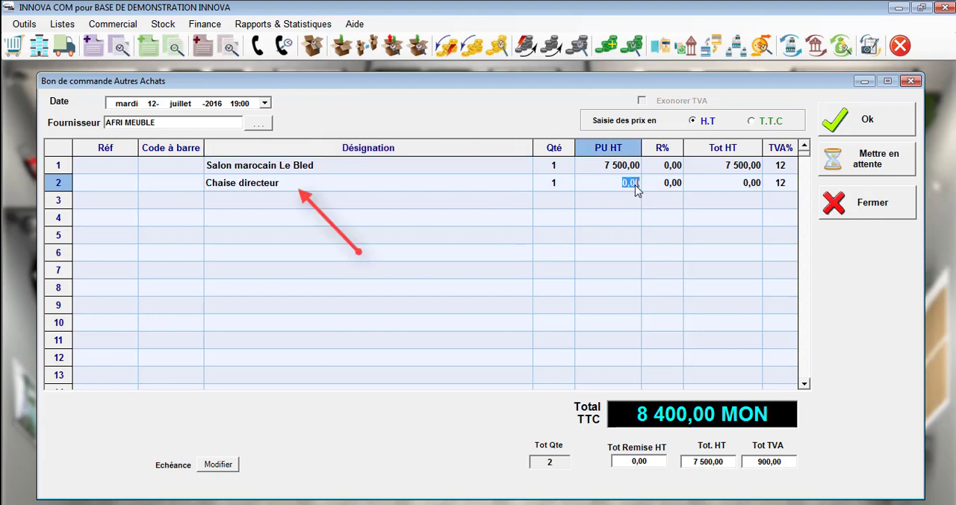
type("1750")
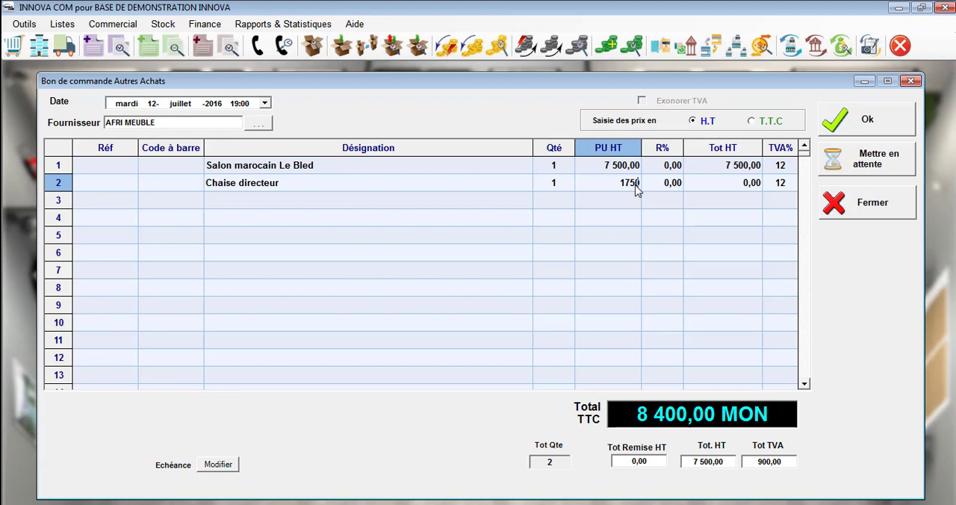
key("Return")
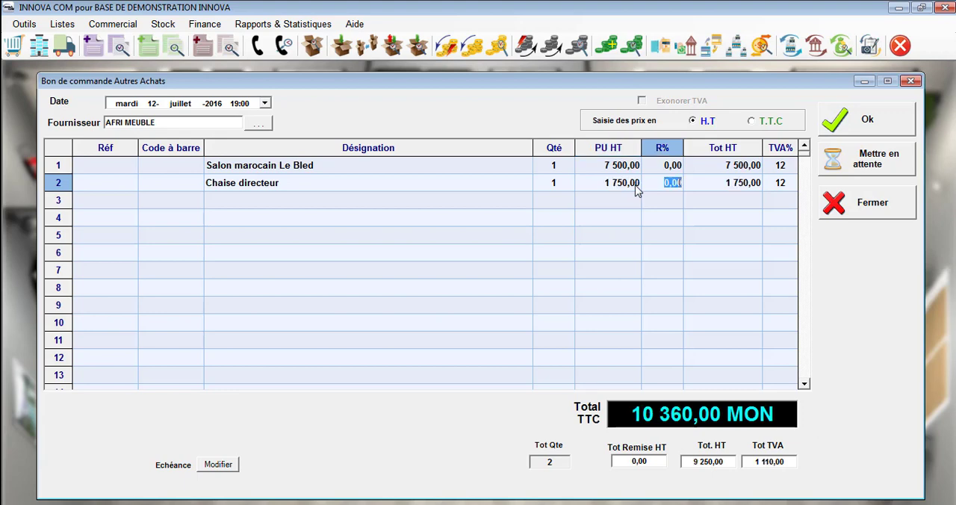
Step: Validate the AFRI MEUBLE purchase order and print it from its preview
left_click(868, 122)
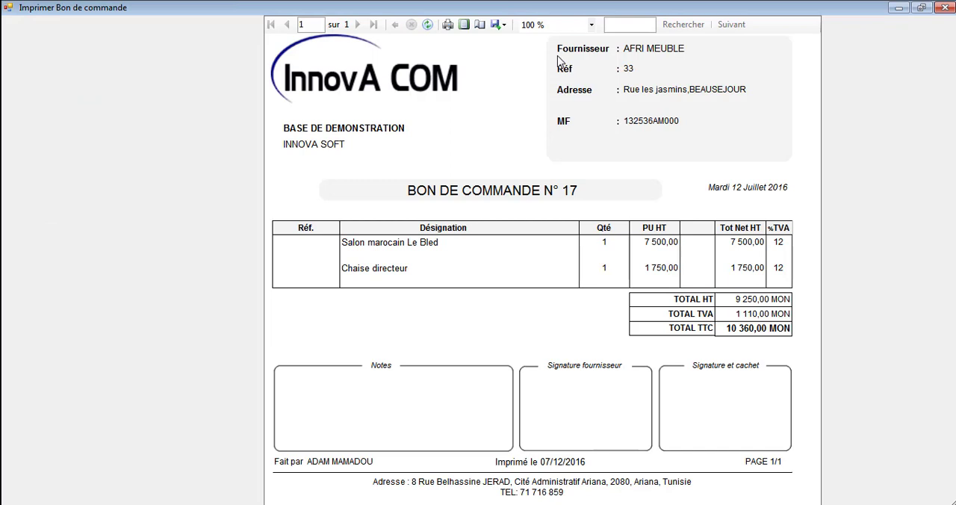
left_click(447, 24)
left_click(452, 329)
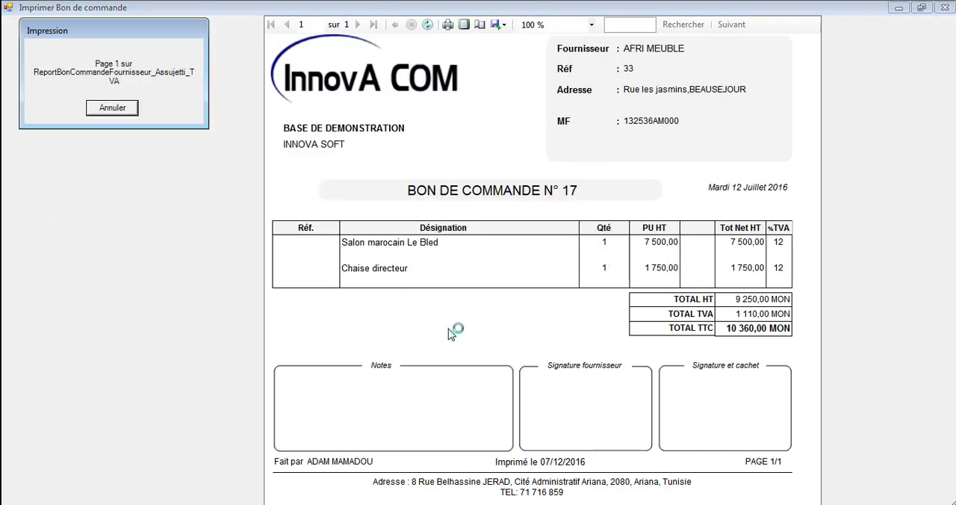